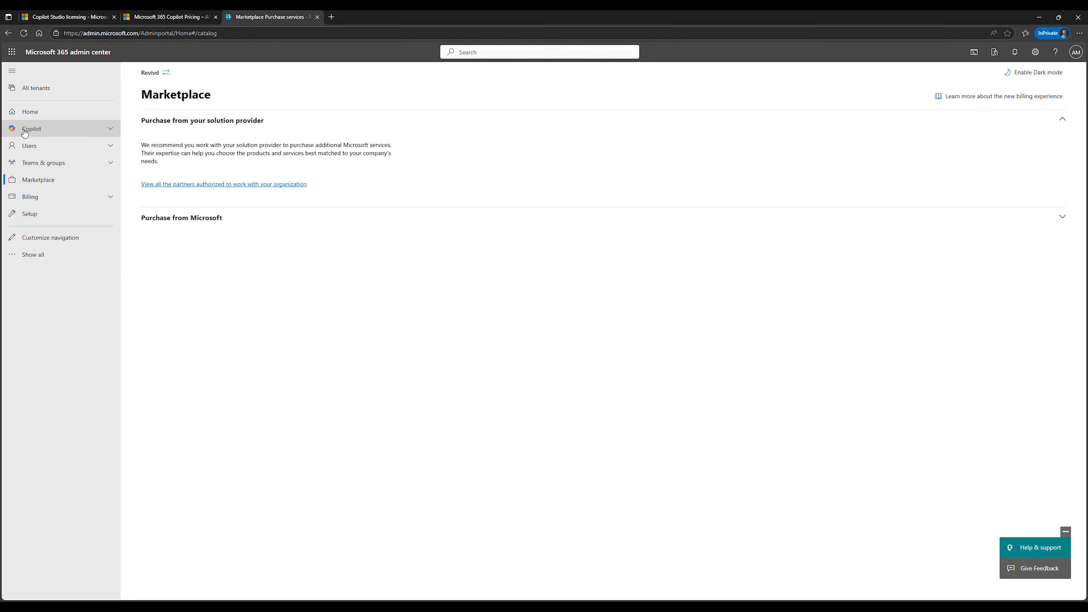
click(234, 36)
text(admin)
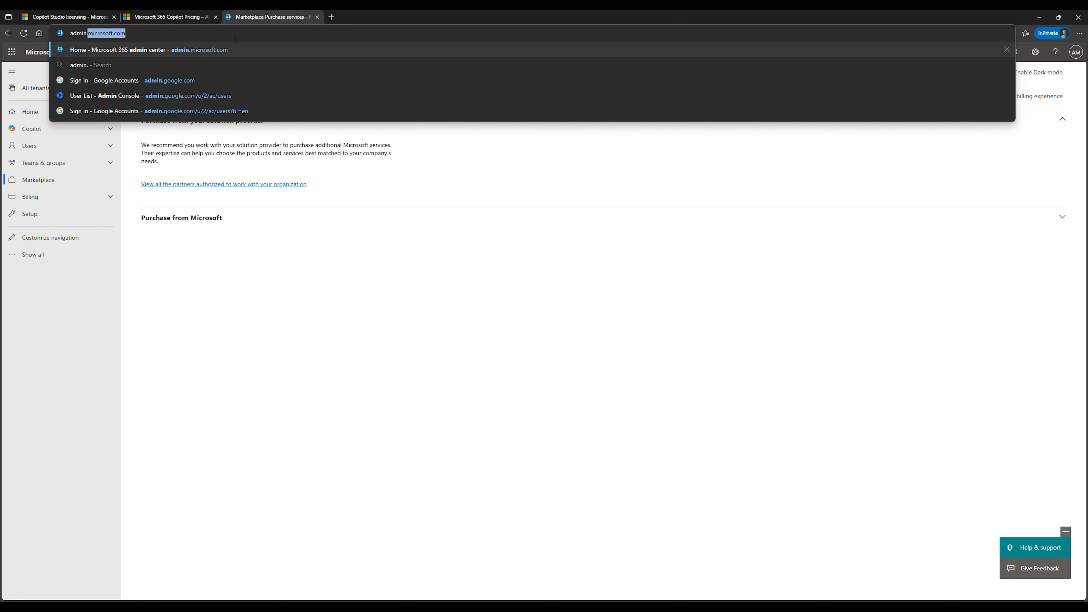
text(.)
key(End)
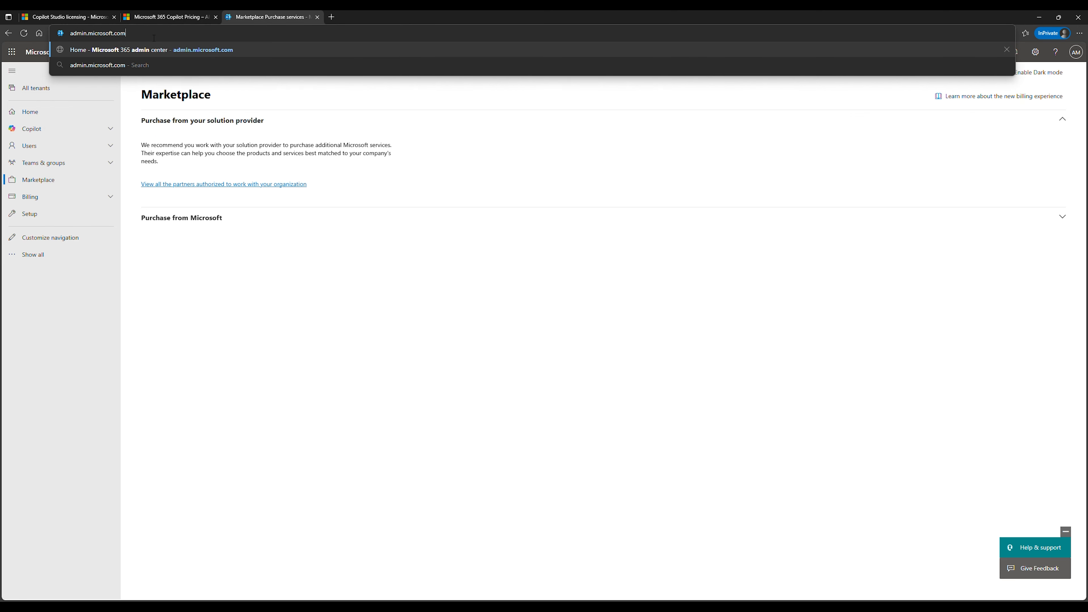
drag(154, 38, 59, 34)
click(290, 326)
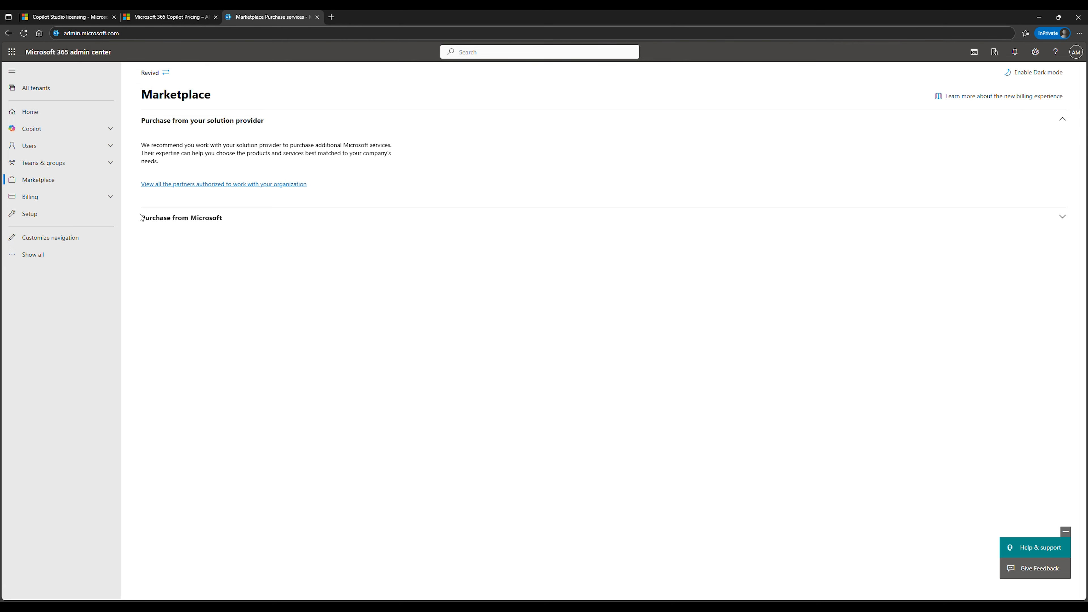
- Open the Billing & usage page for Copilot
click(76, 128)
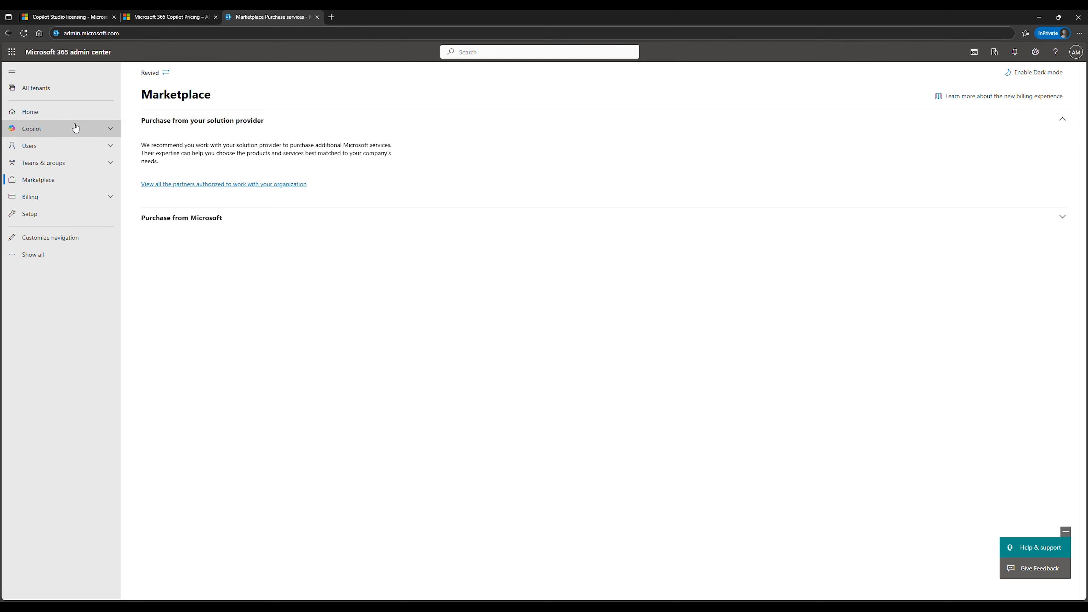
click(148, 59)
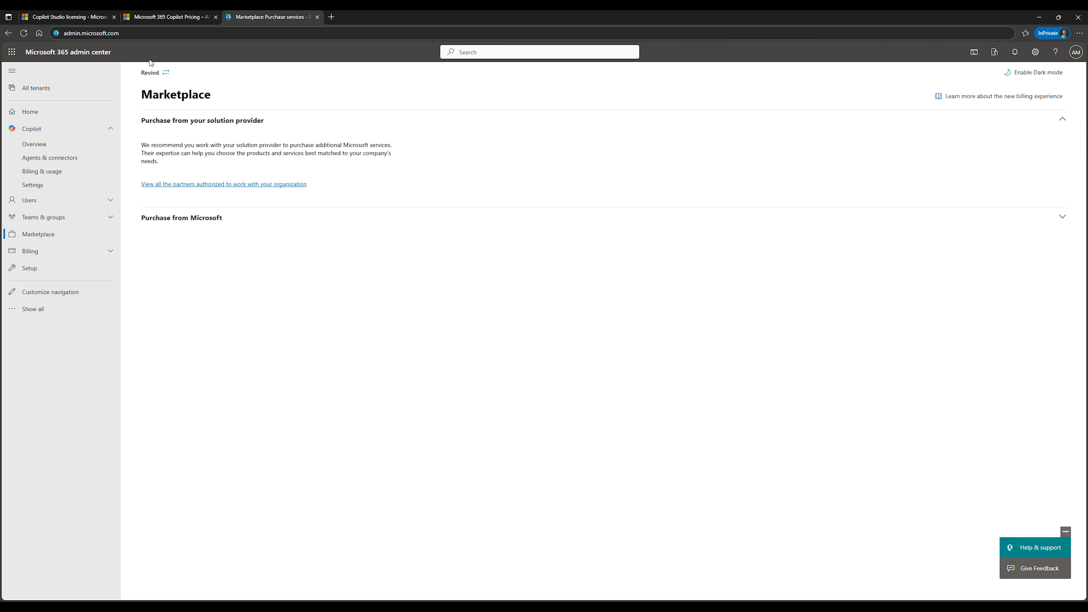
click(66, 177)
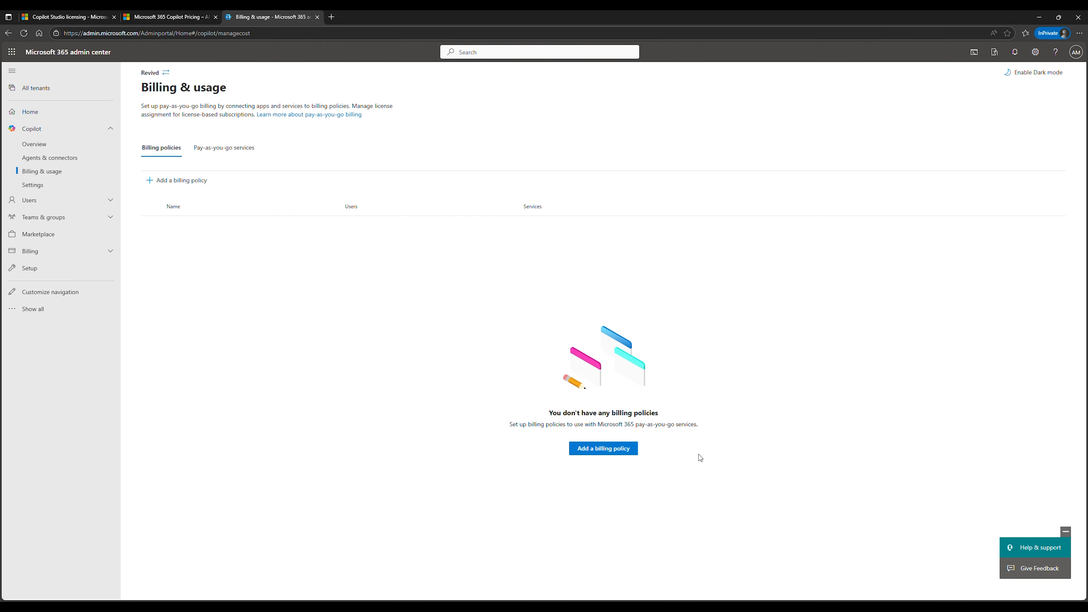
- Start a new billing policy and name it Copilot Studio
click(200, 180)
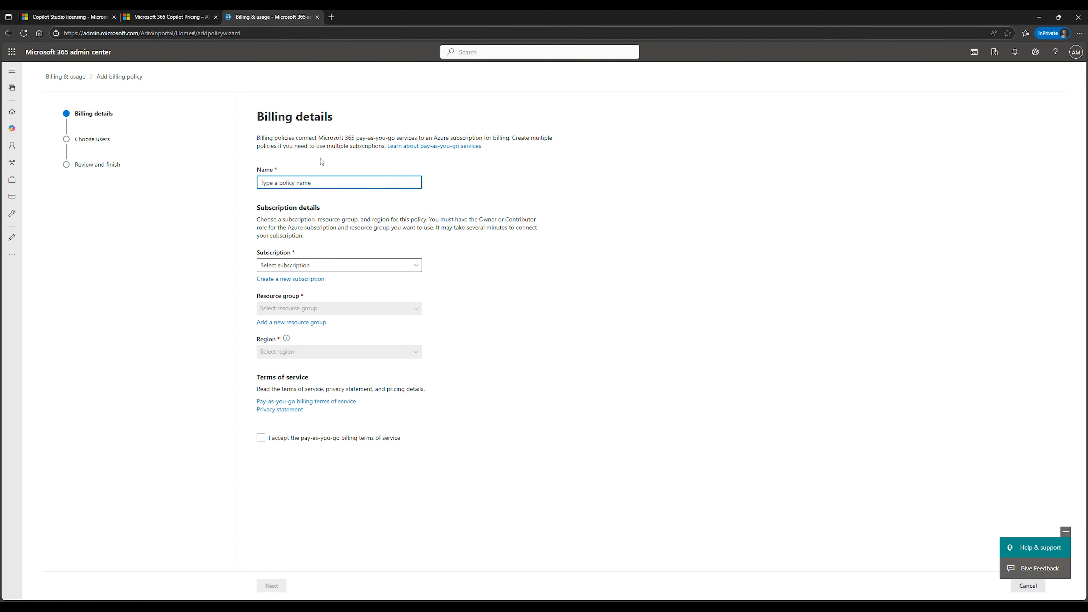
text(CoPilot Stud)
key(ctrl+a)
text(Copilot St)
- Assign the Revivd Azure Subscription 1 subscription and the SyntexPAYGServices resource group to the billing policy
click(345, 264)
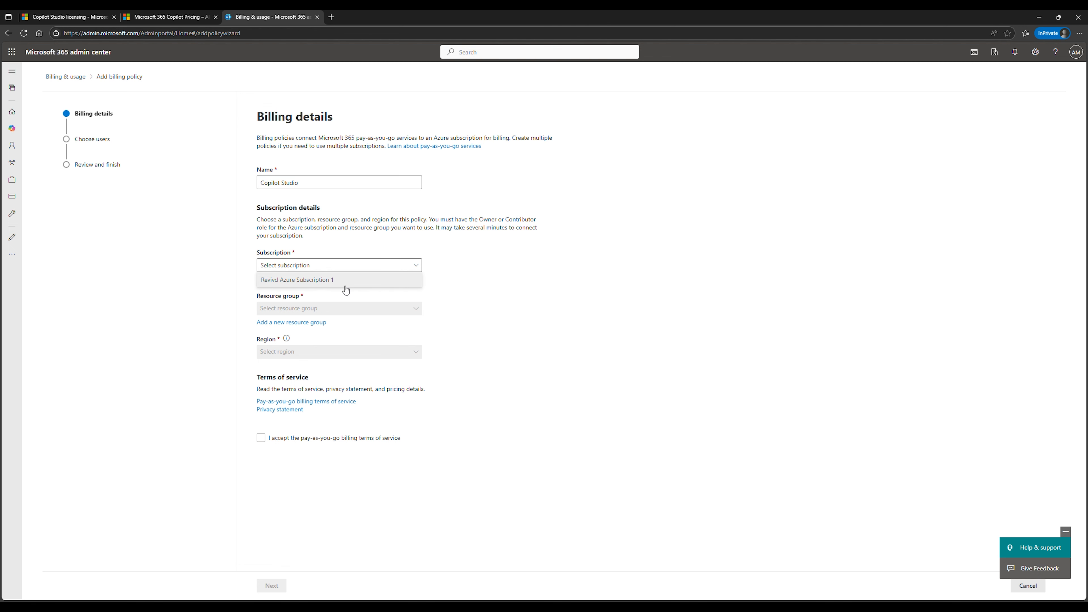
click(346, 286)
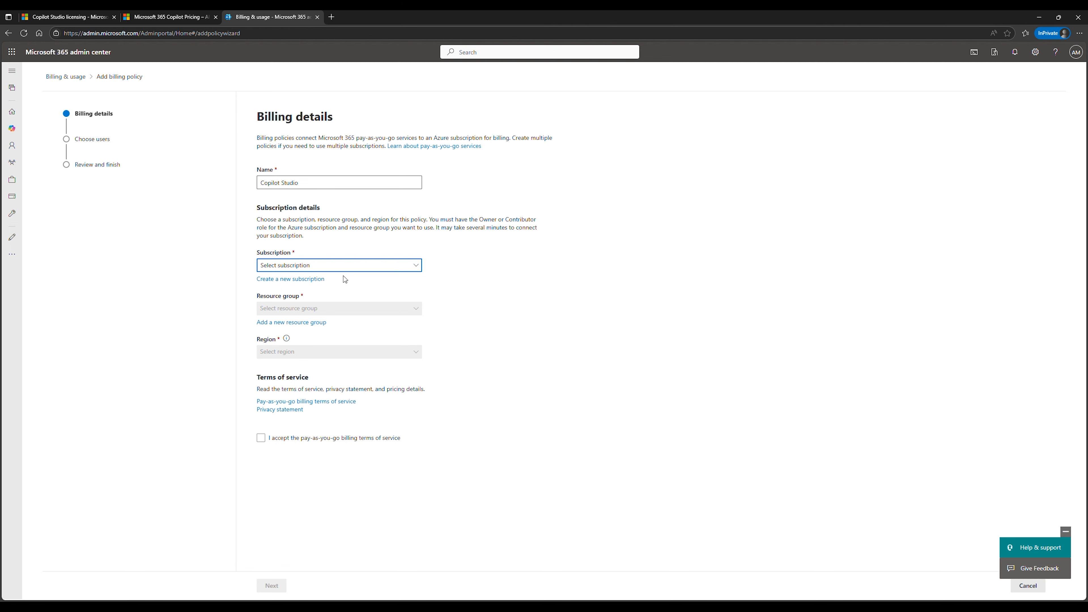
click(321, 266)
click(315, 285)
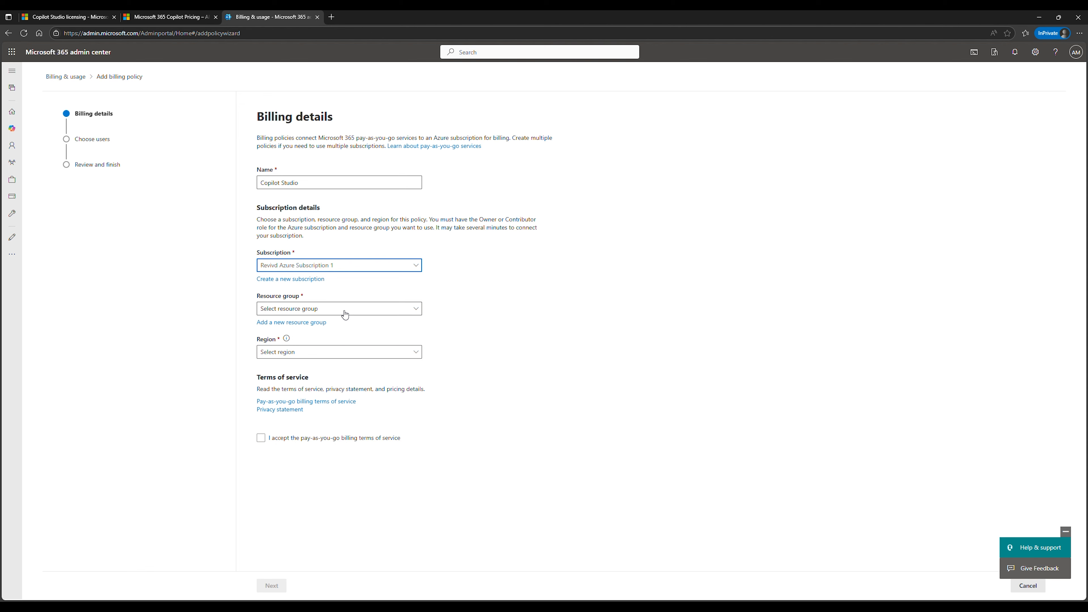
click(346, 310)
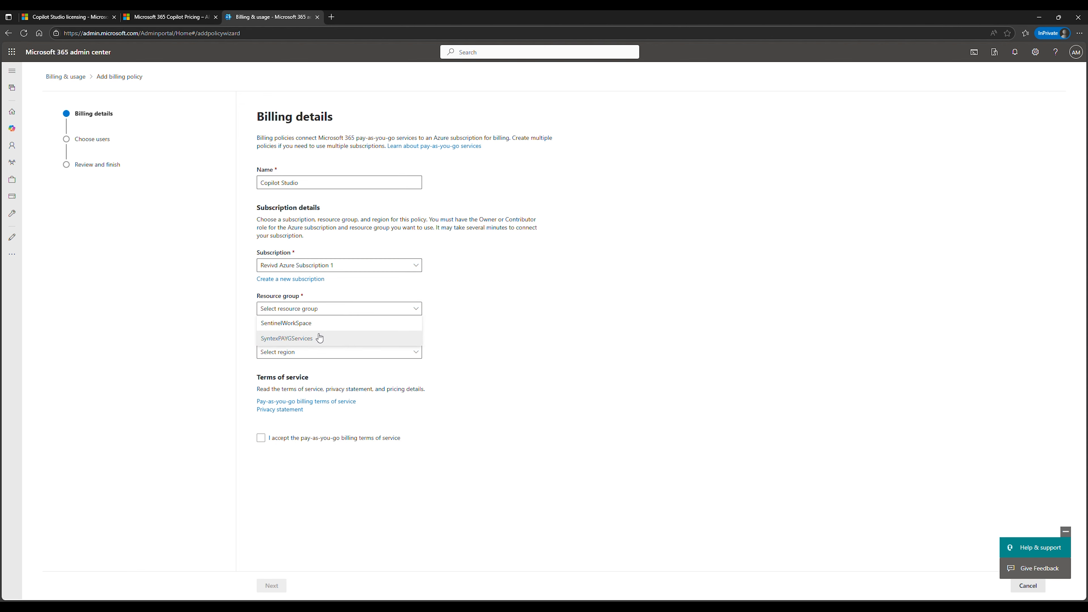
click(318, 342)
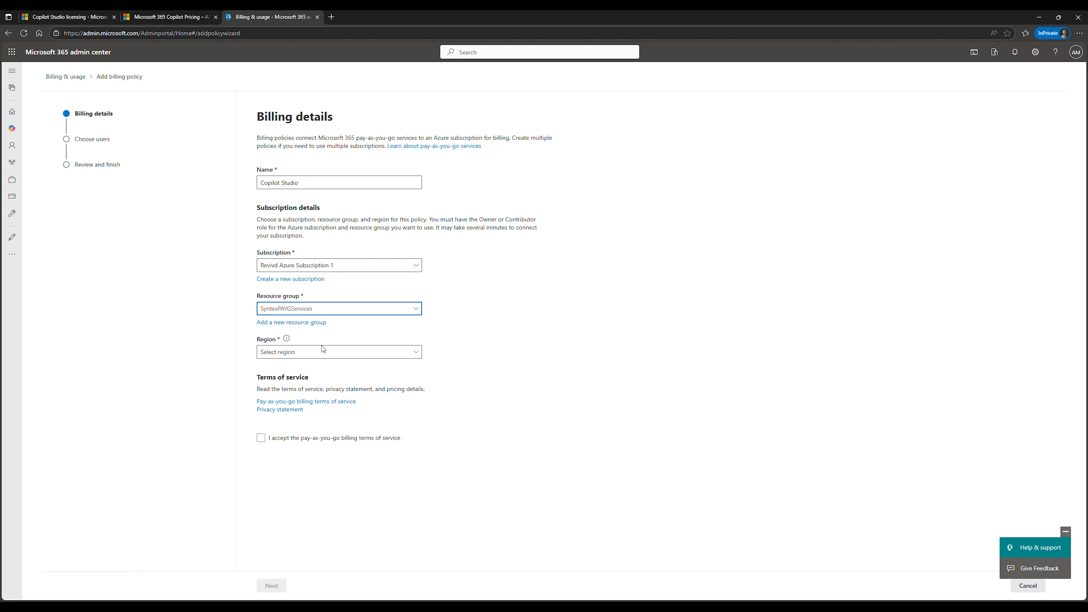
- Set the billing policy's region to Australia East
click(304, 358)
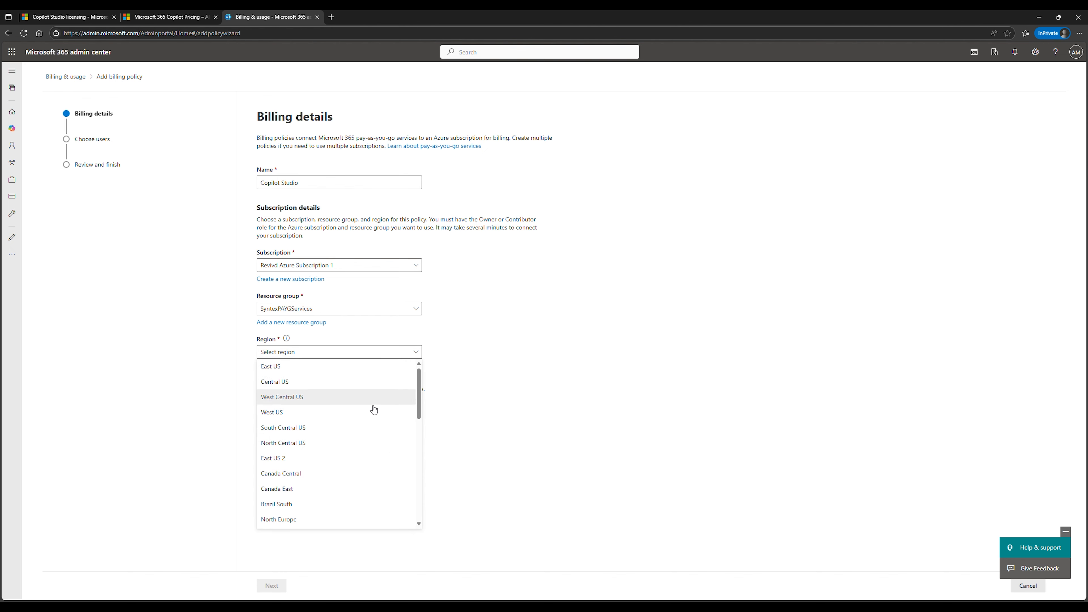
scroll(332, 450, down, 7)
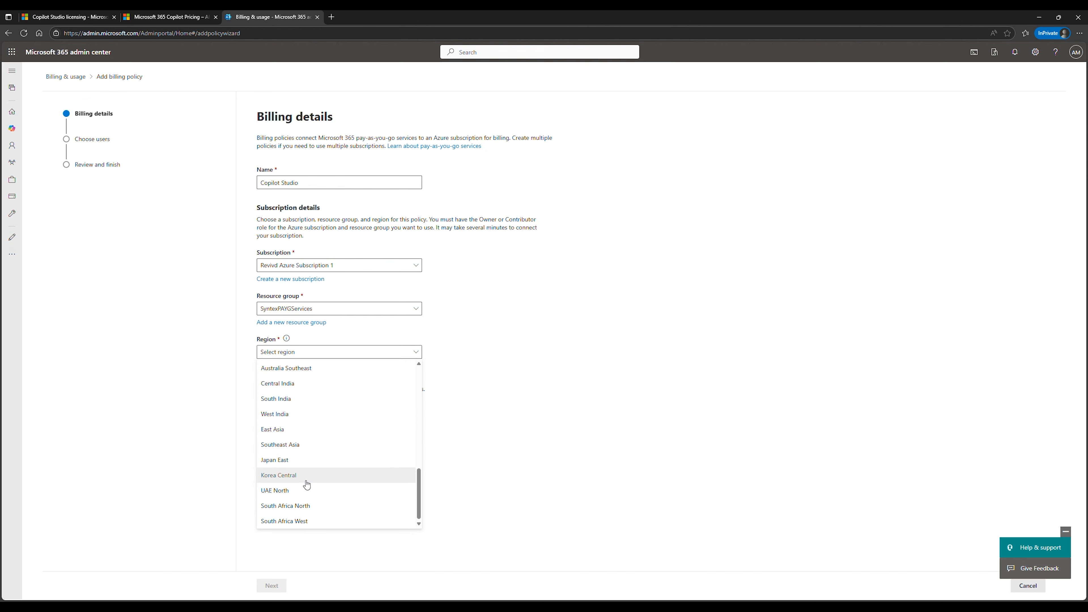
scroll(313, 433, up, 5)
scroll(321, 435, down, 5)
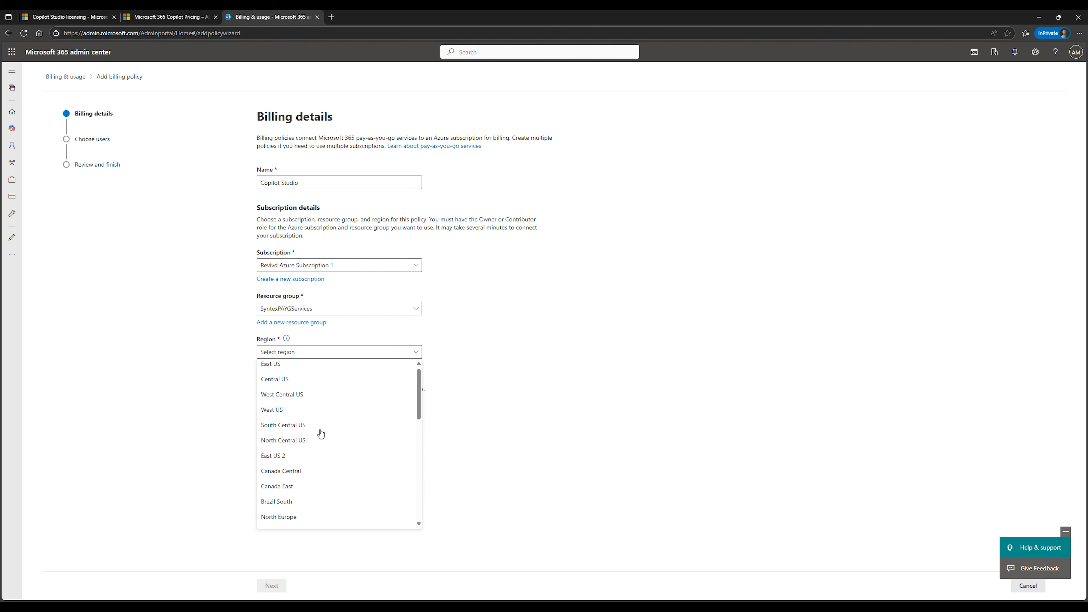
scroll(326, 446, up, 6)
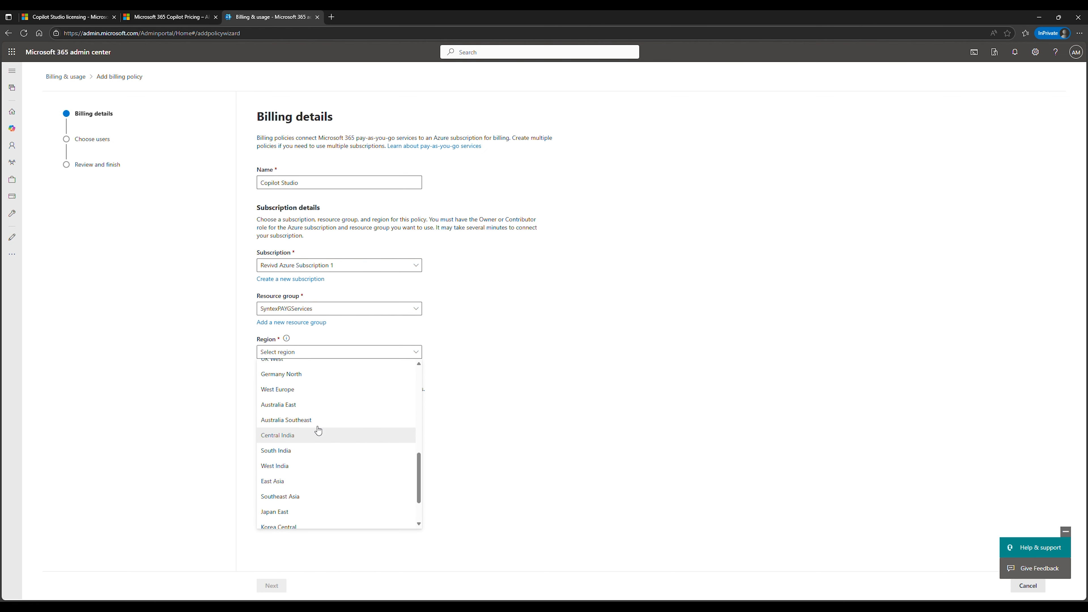
scroll(325, 463, down, 3)
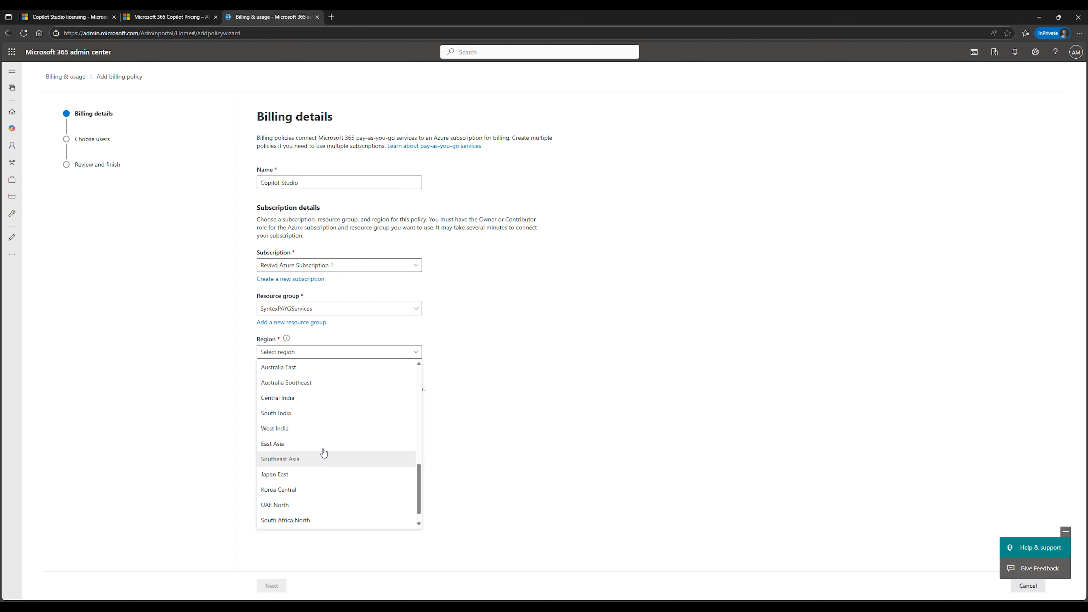
scroll(311, 449, up, 8)
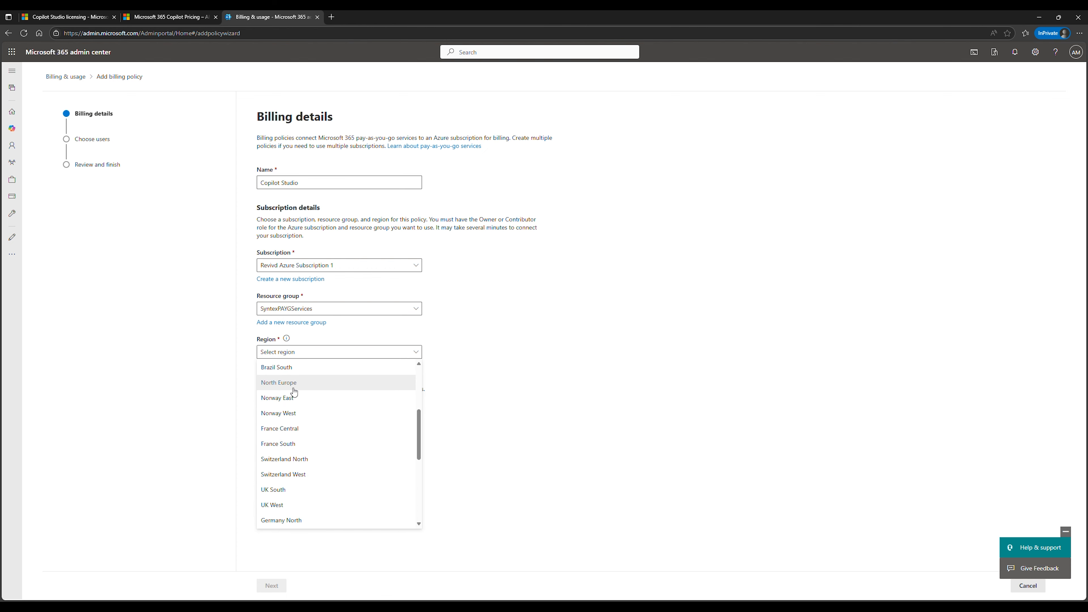
scroll(310, 454, down, 6)
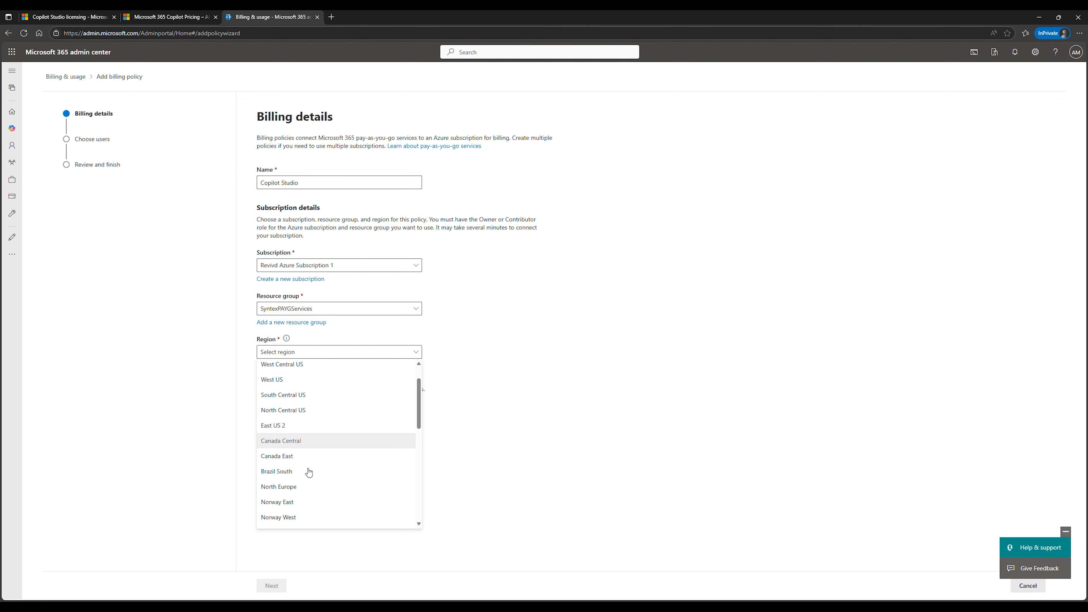
scroll(308, 472, down, 2)
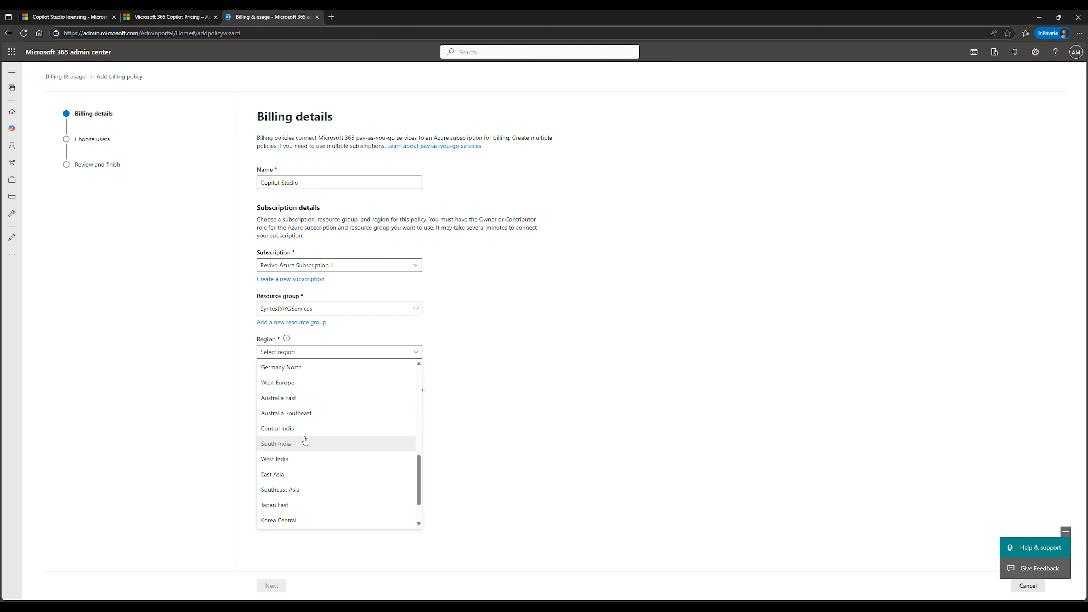
click(292, 400)
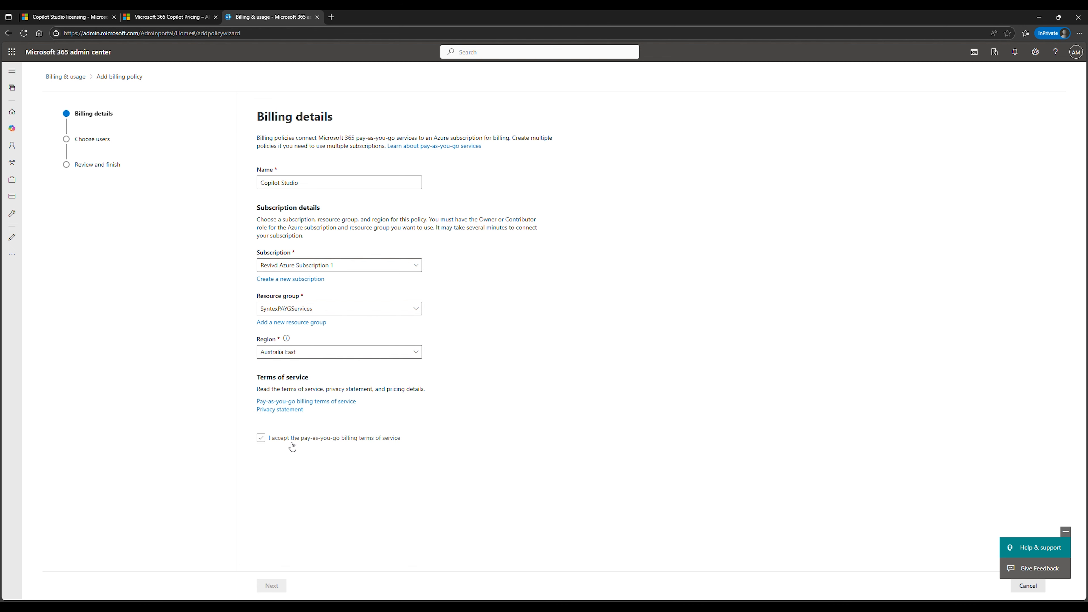
- Toggle acceptance of the pay-as-you-go billing terms and discard the new billing policy
click(269, 436)
click(261, 437)
click(1028, 585)
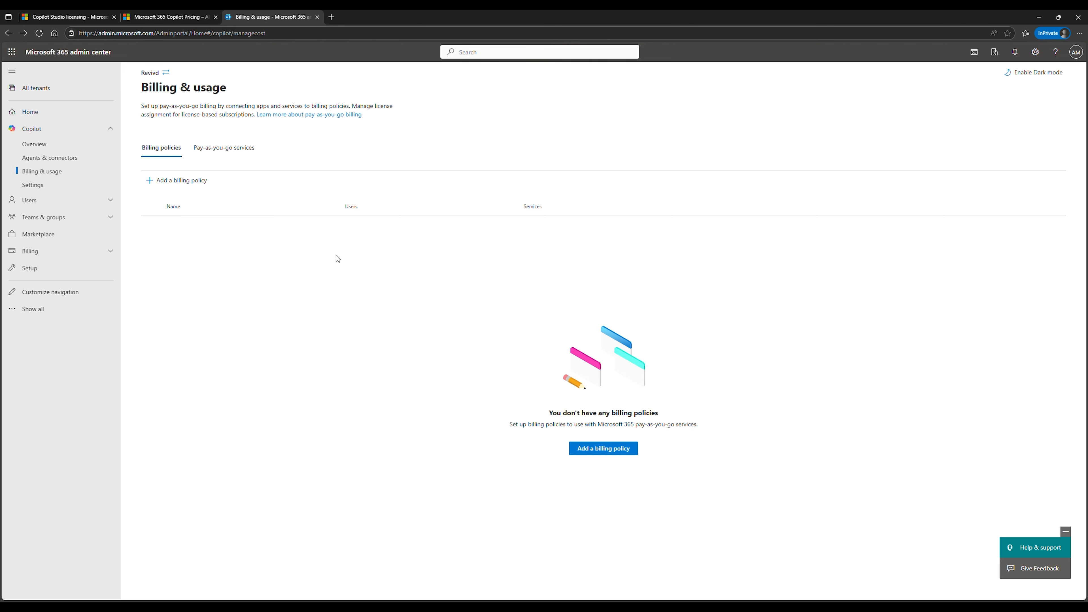
- Review the pay-as-you-go services and inspect the billing policy connections of Microsoft 365 Copilot Chat
click(251, 158)
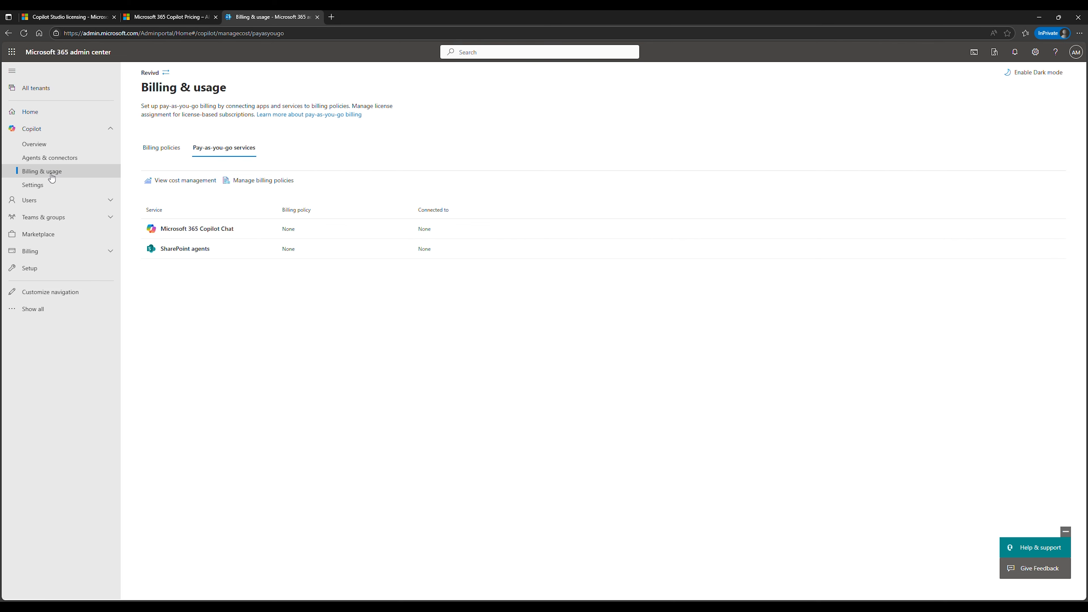
click(227, 232)
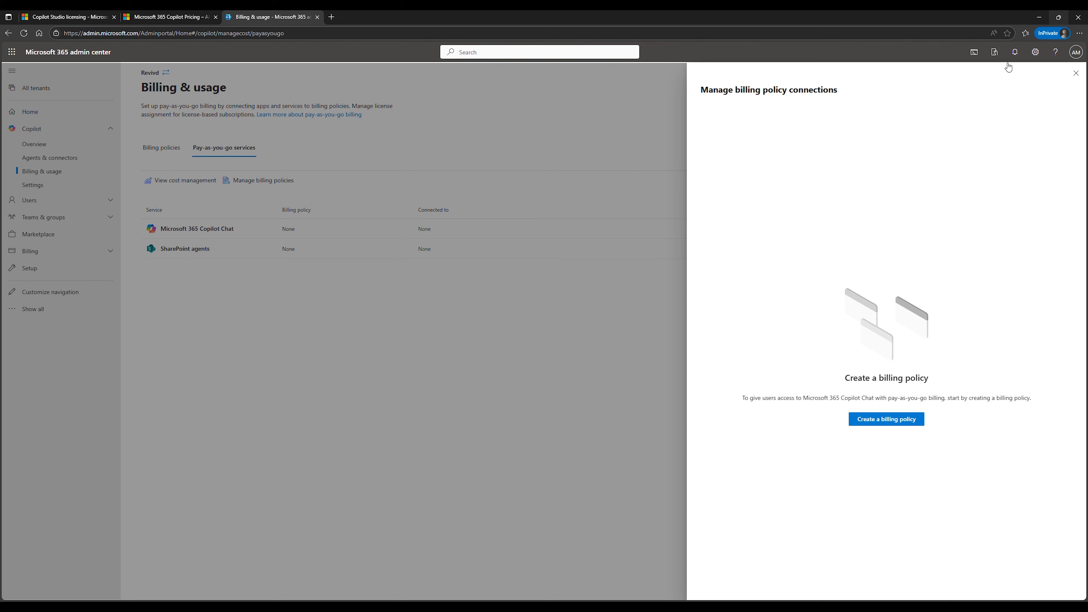
click(1076, 74)
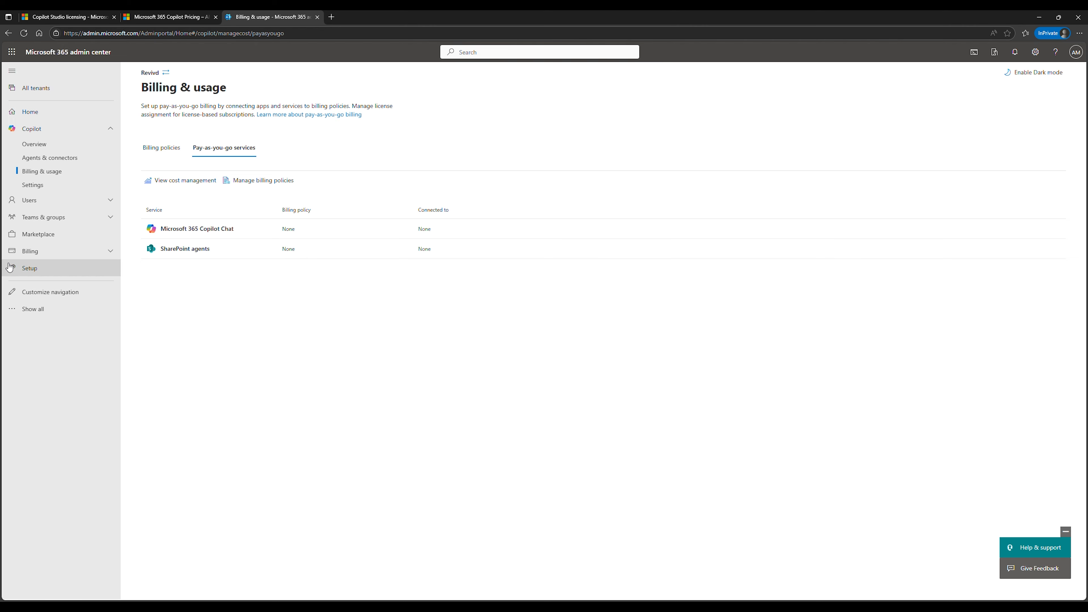
- Search the Marketplace products purchasable from Microsoft for Copilot Studio
click(49, 236)
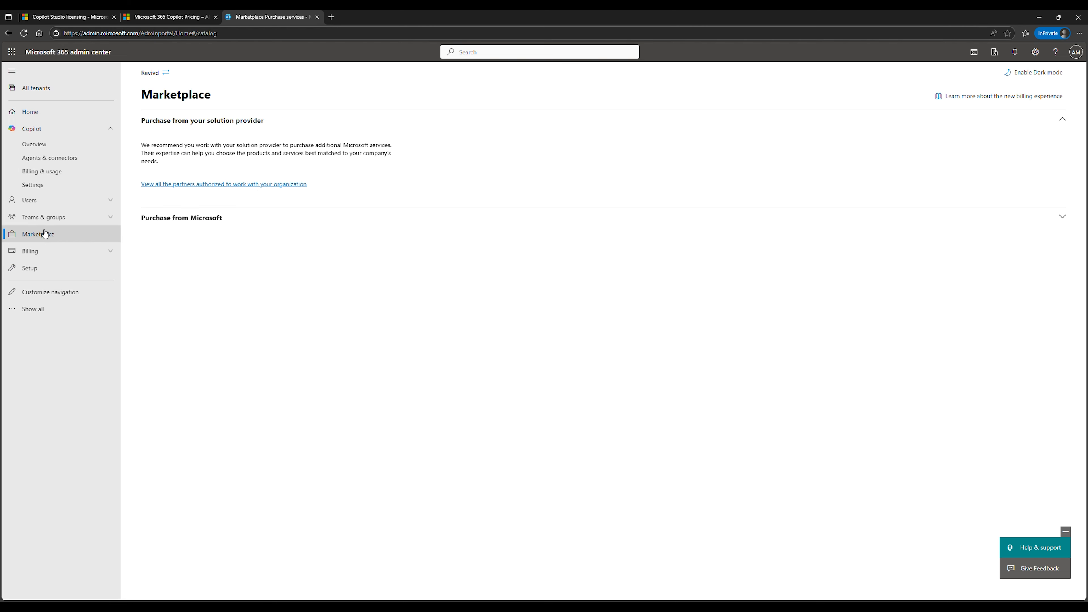
click(196, 226)
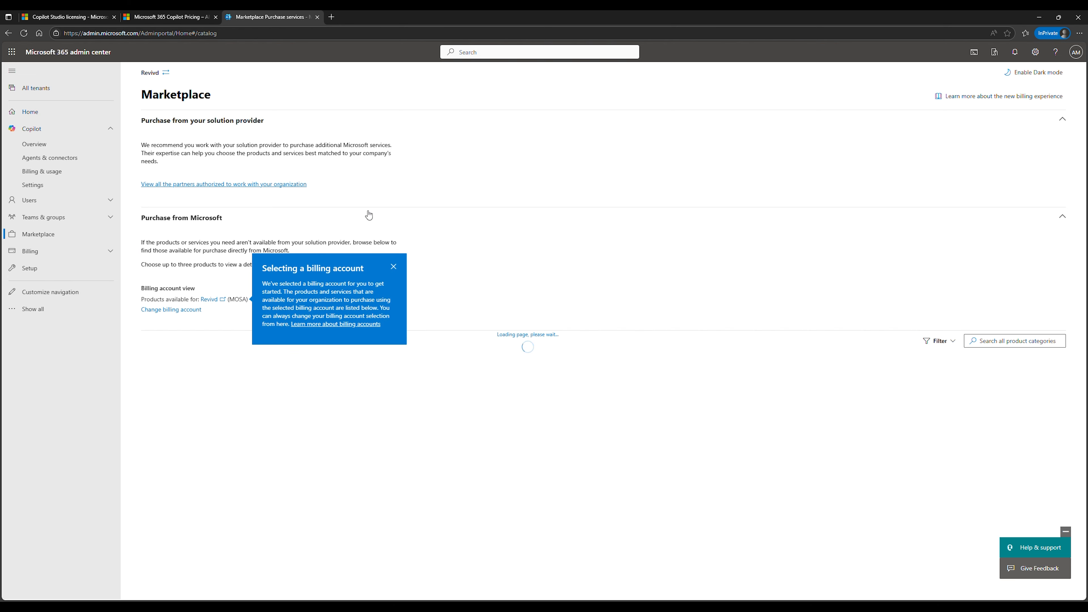
click(393, 267)
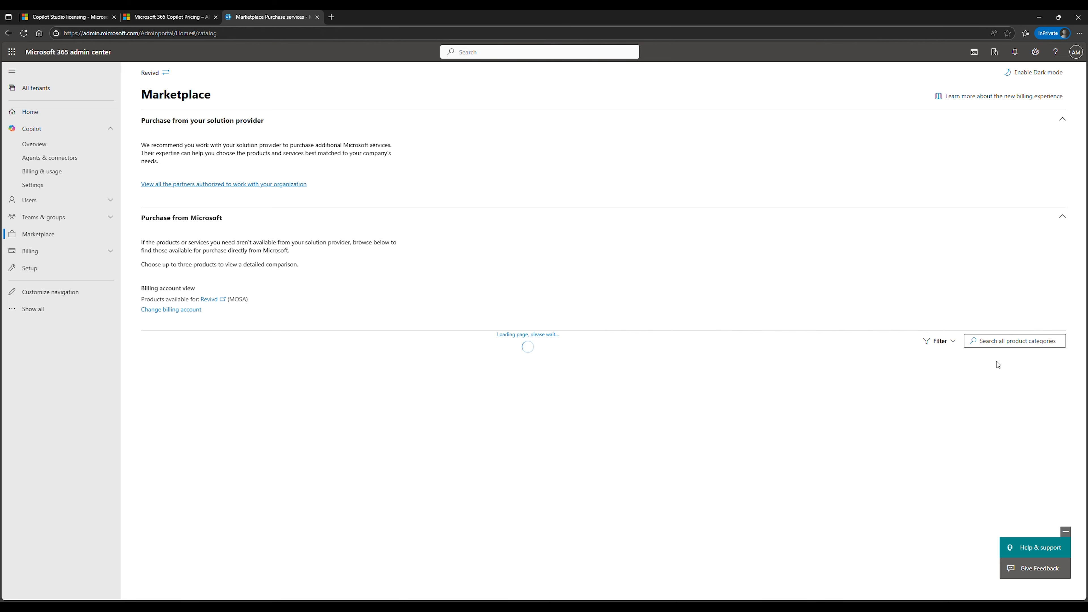
click(1000, 343)
text(Copilo)
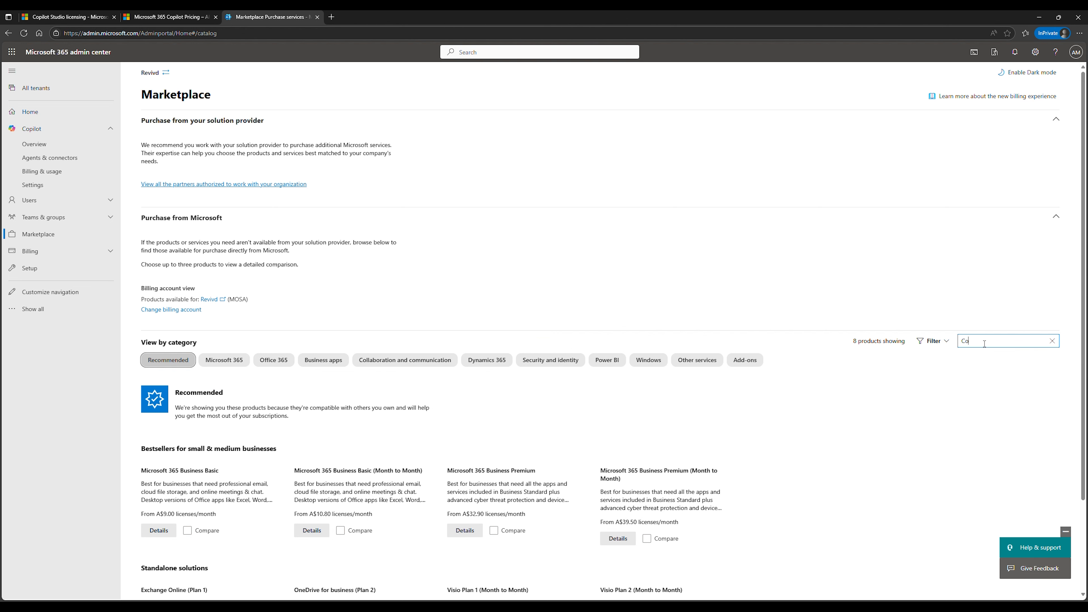
text(dio)
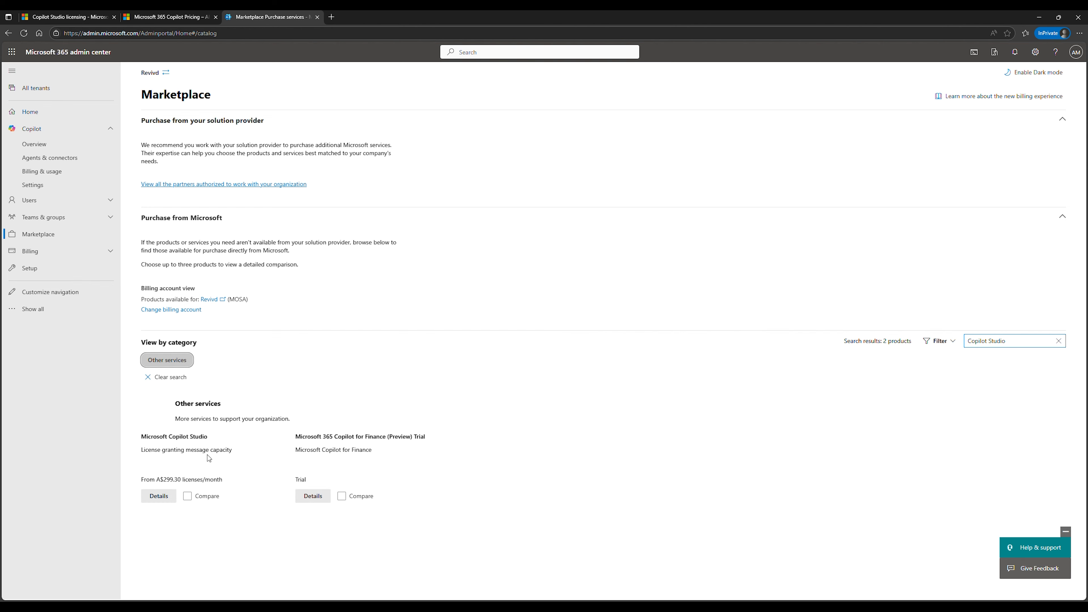
- View the purchase details of Microsoft Copilot Studio and its available add-ons
click(167, 496)
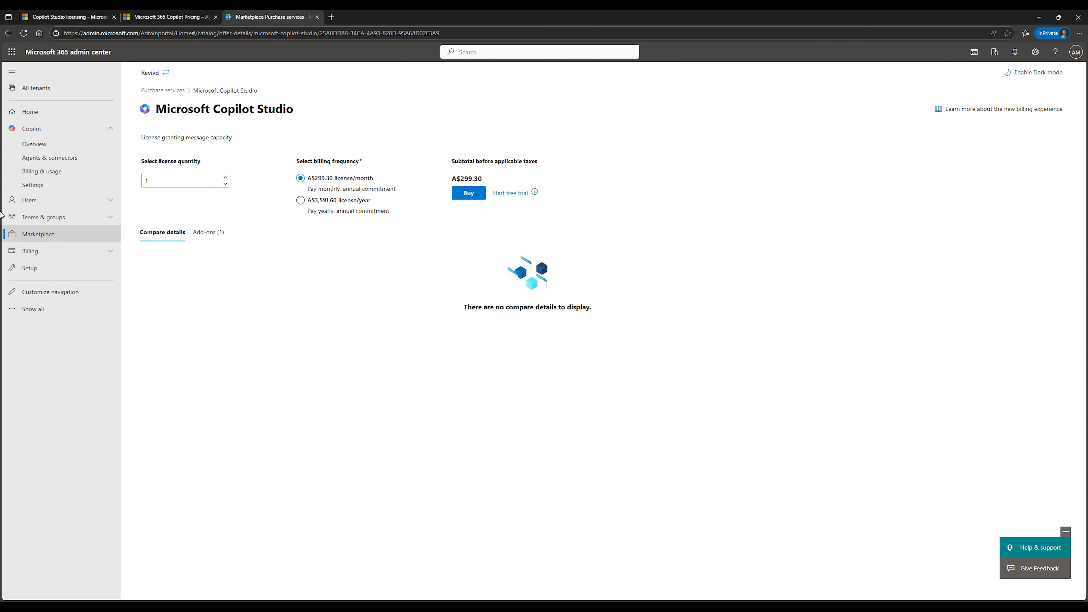
click(229, 239)
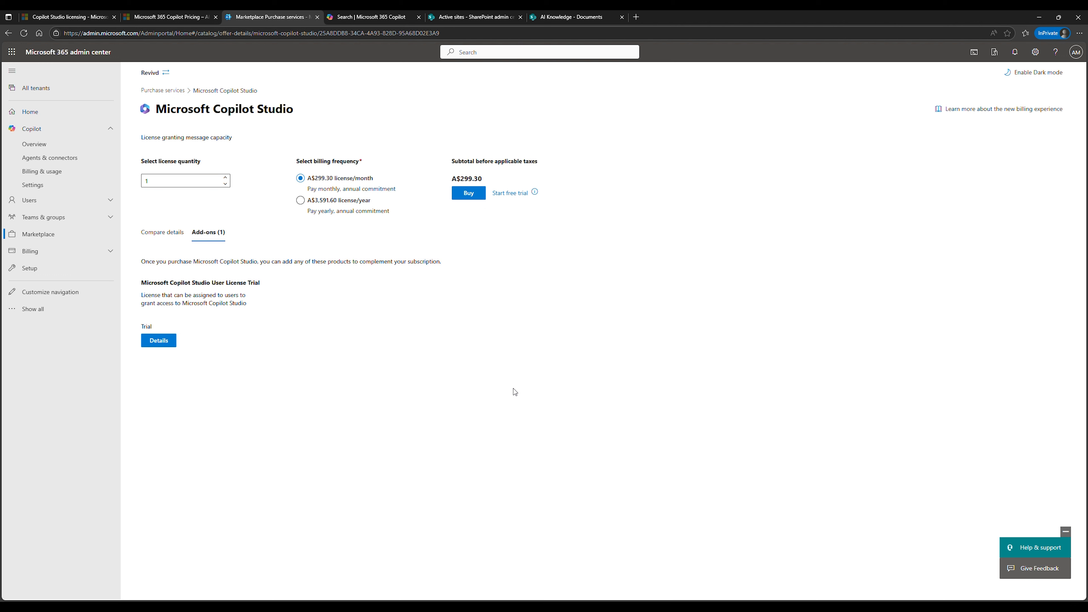
- Open Copilot Studio at copilotstudio.microsoft.com in a new browser tab
click(636, 17)
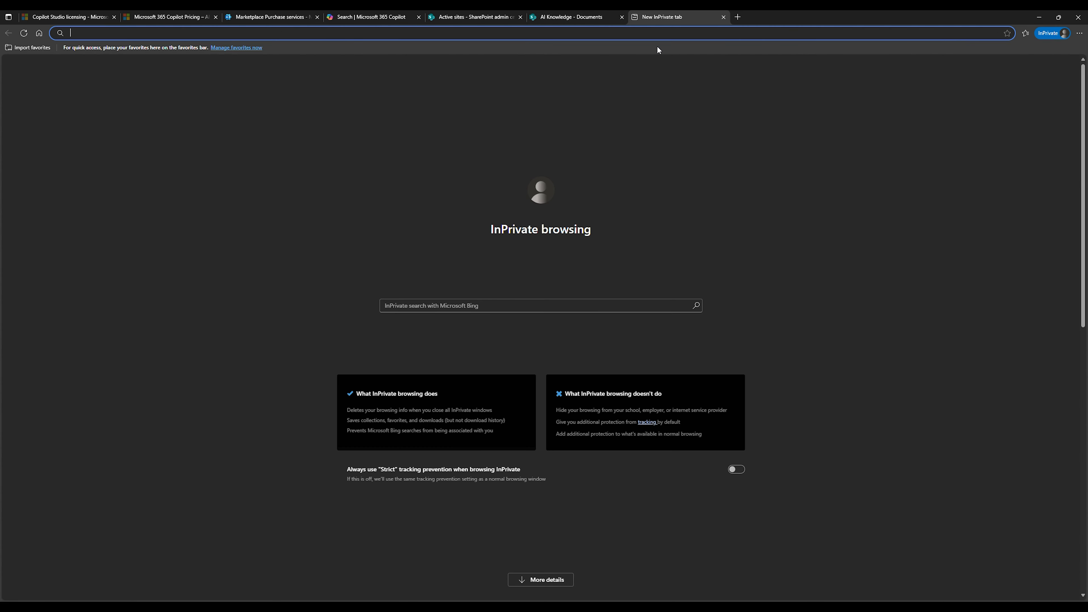
text(copilotst)
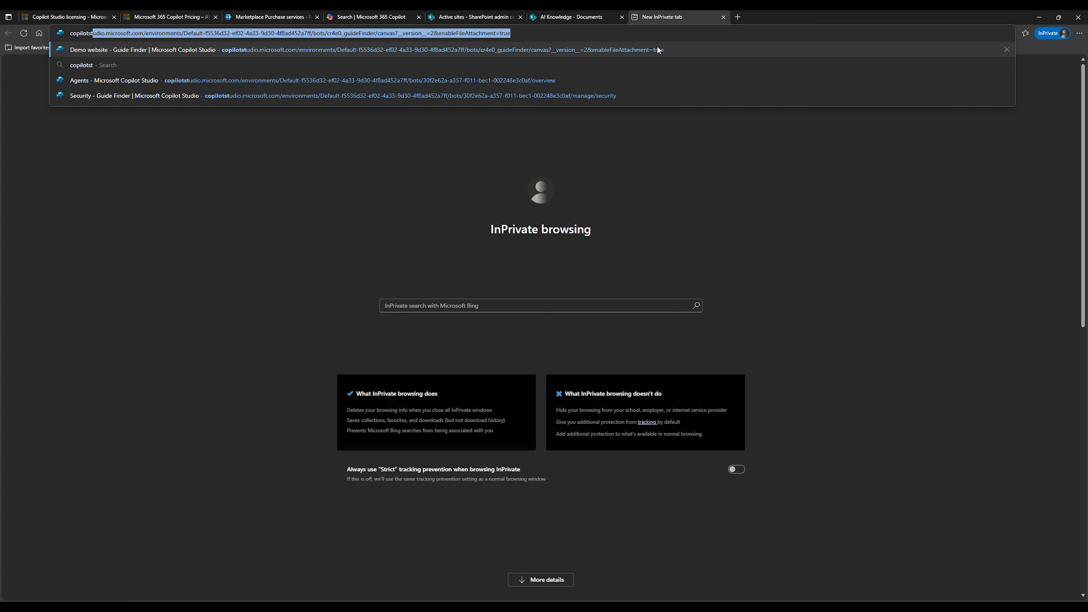
text(udio)
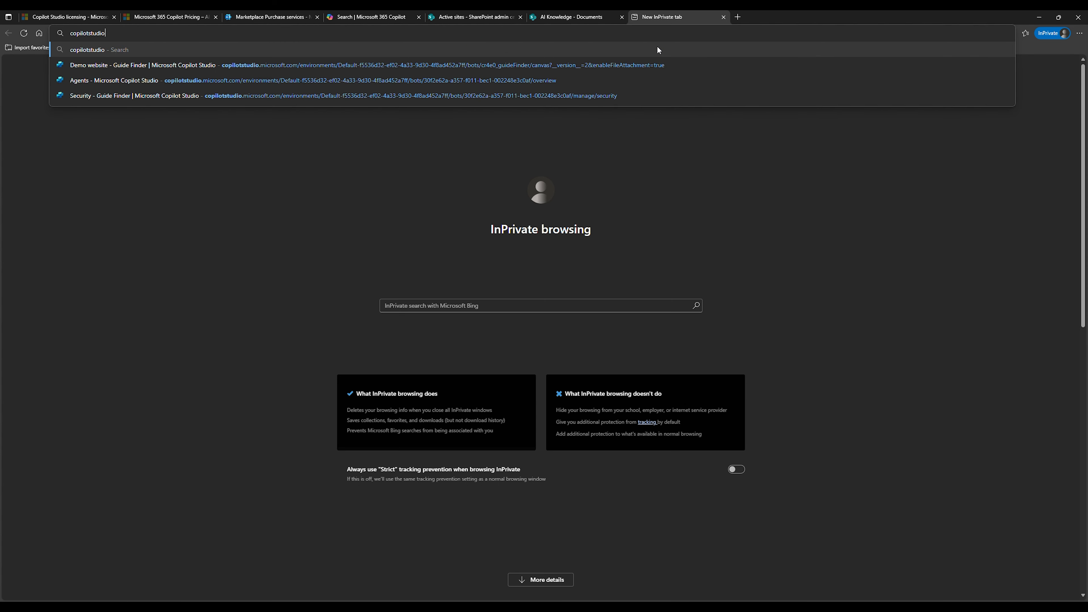
text(.microsoft.com)
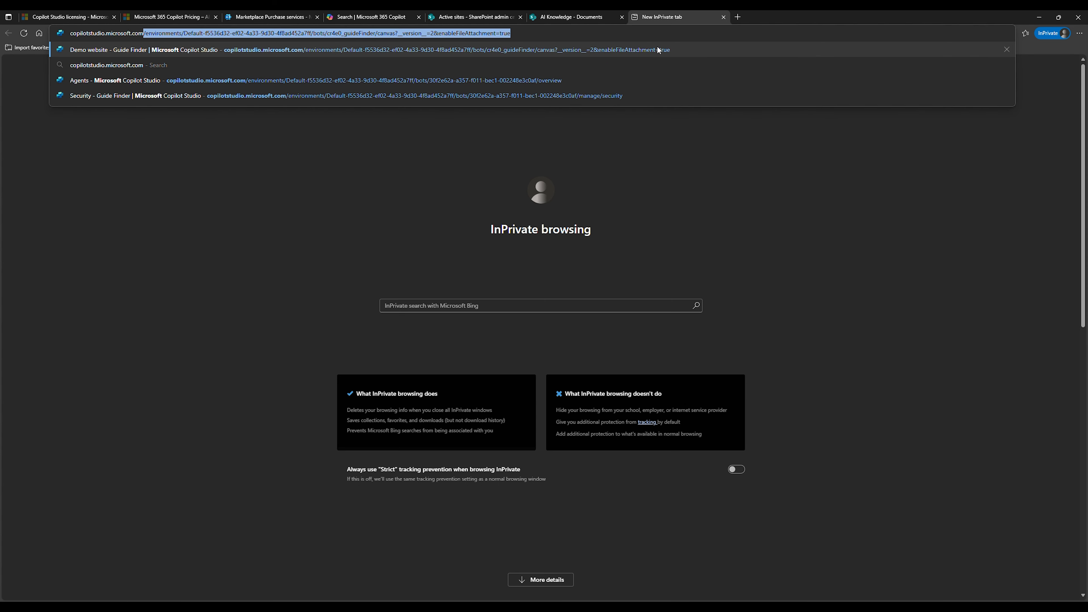
key(Delete)
key(Return)
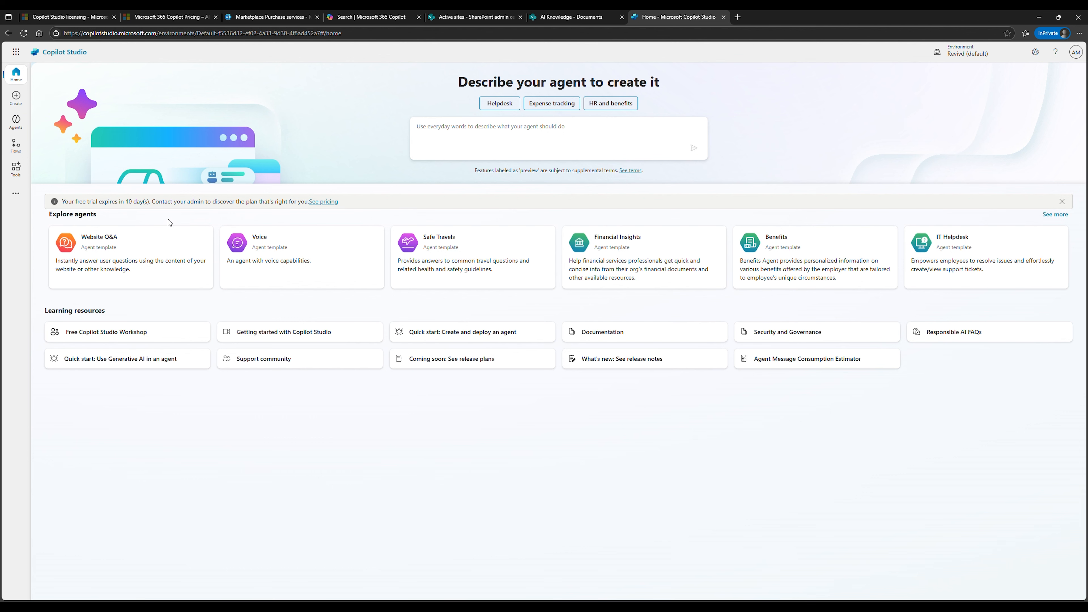
- Start a new agent and describe it to Copilot as helping staff with any tech related queries using resources on SharePoint
click(16, 96)
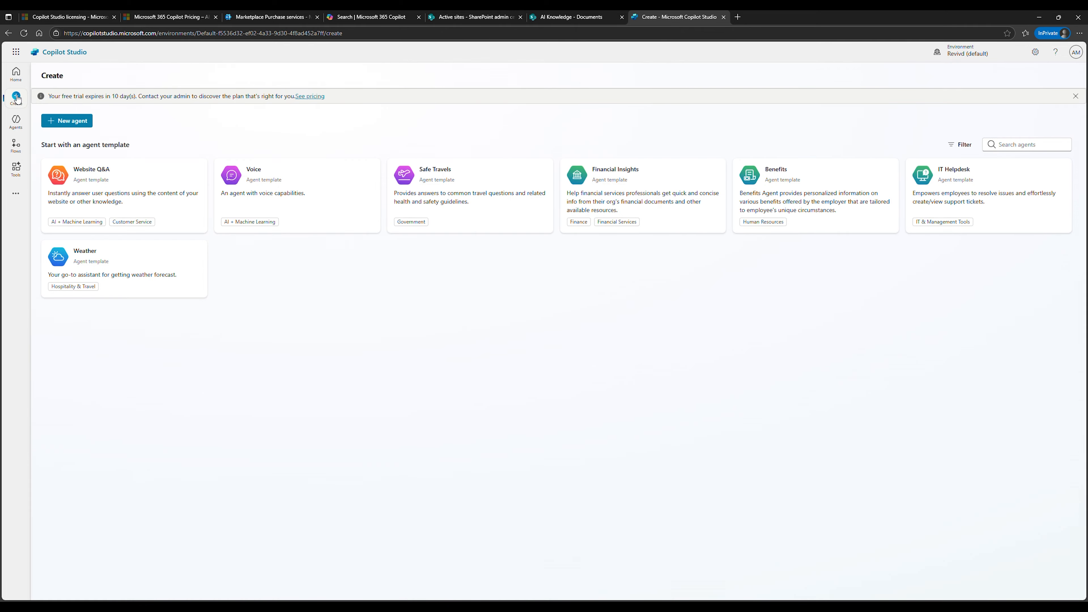
click(61, 122)
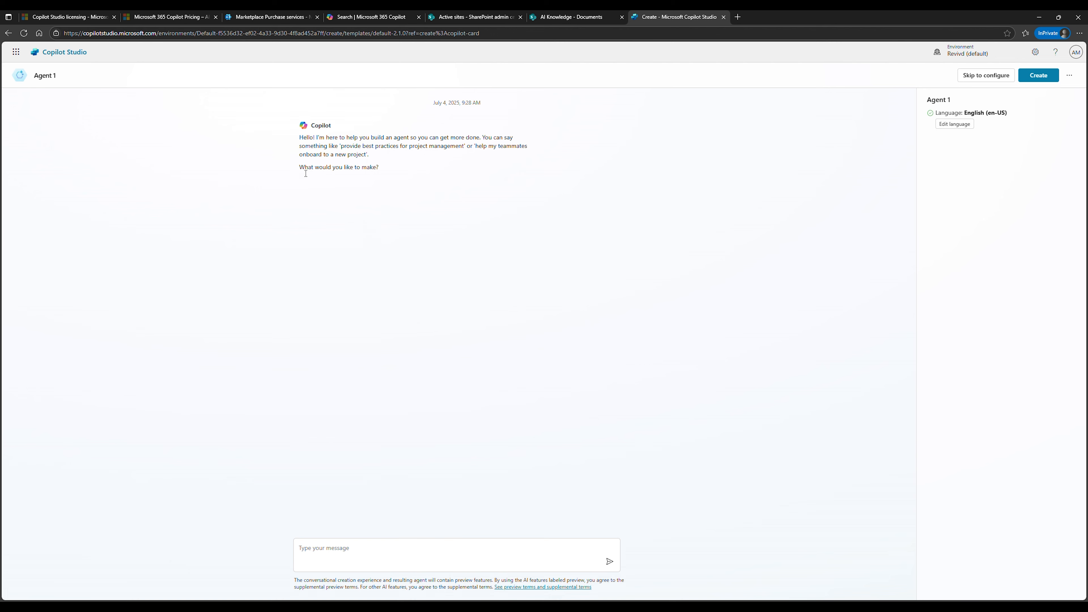
click(333, 550)
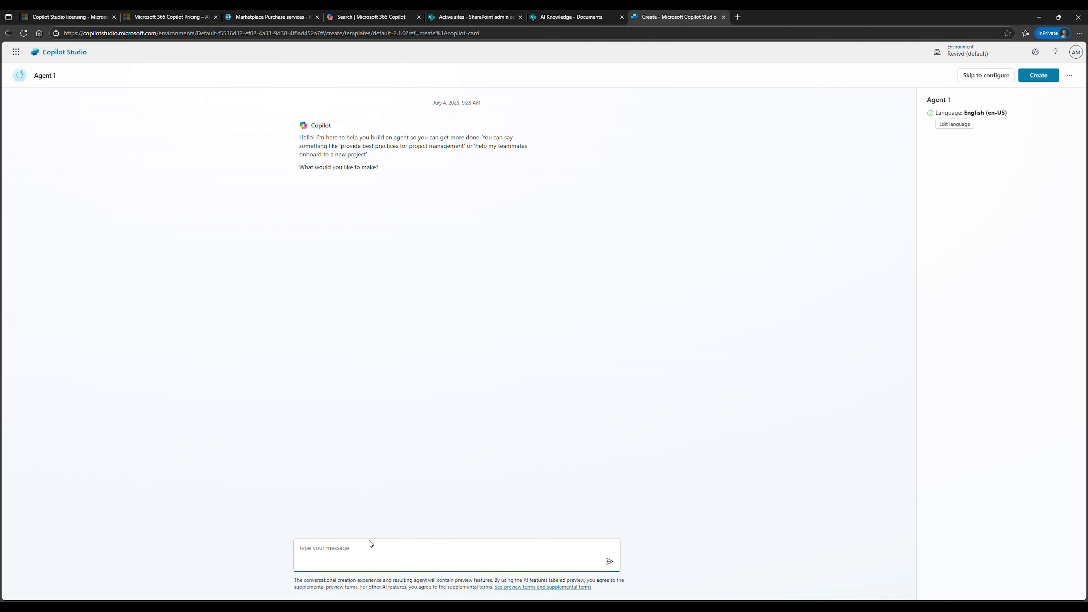
text(I)
text( want to creat)
text(e an)
text( AI agent thats go)
text(ing to h)
text(elp )
text(my staff wit)
text(h settin)
key(BackSpace)
key(BackSpace)
key(BackSpace)
key(BackSpace)
key(BackSpace)
text(any tech realted)
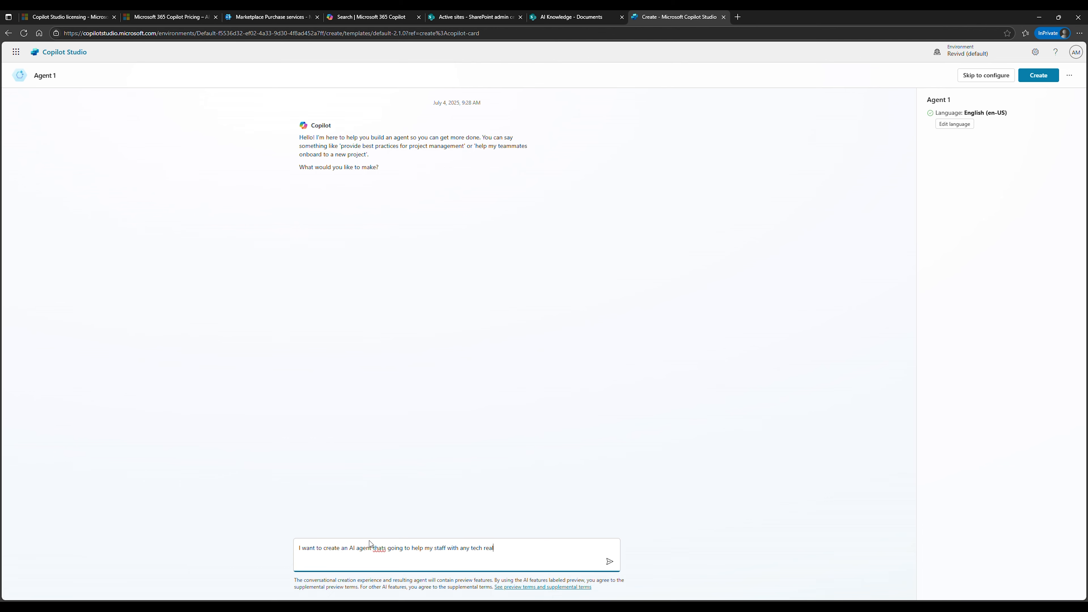
key(BackSpace)
key(BackSpace)
key(BackSpace)
key(BackSpace)
key(BackSpace)
text(lated queries using resources that)
text(I have on SharePoint)
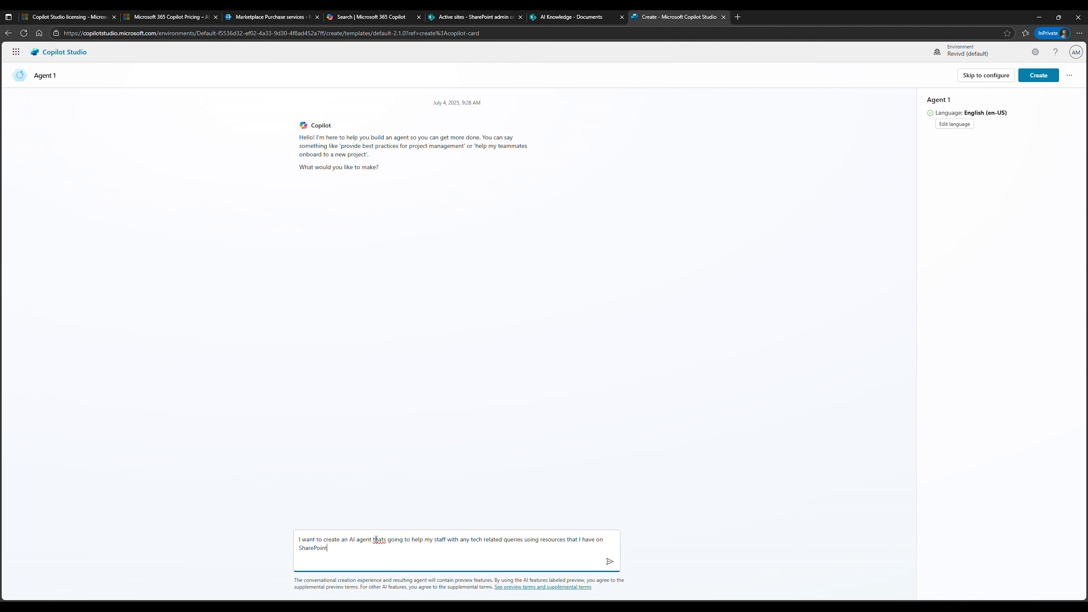
click(610, 563)
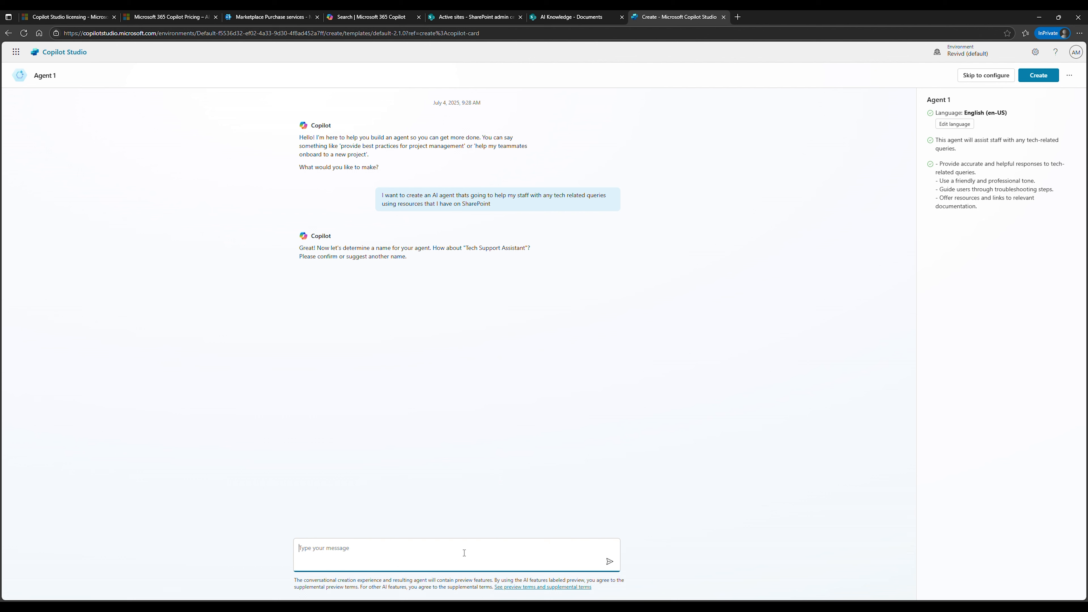
- Accept the suggested agent name and submit the task "Provide tech support for staff by answering queries related to software, hardware, and network issues"
text(Yes lets stick with that)
key(Return)
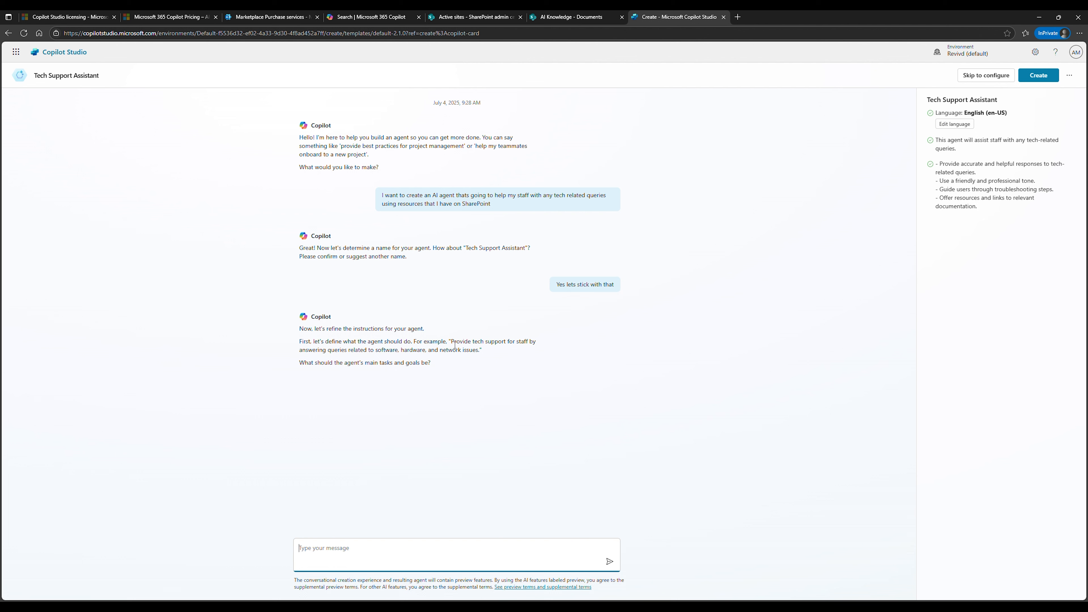
drag(451, 342, 478, 351)
key(ctrl+c)
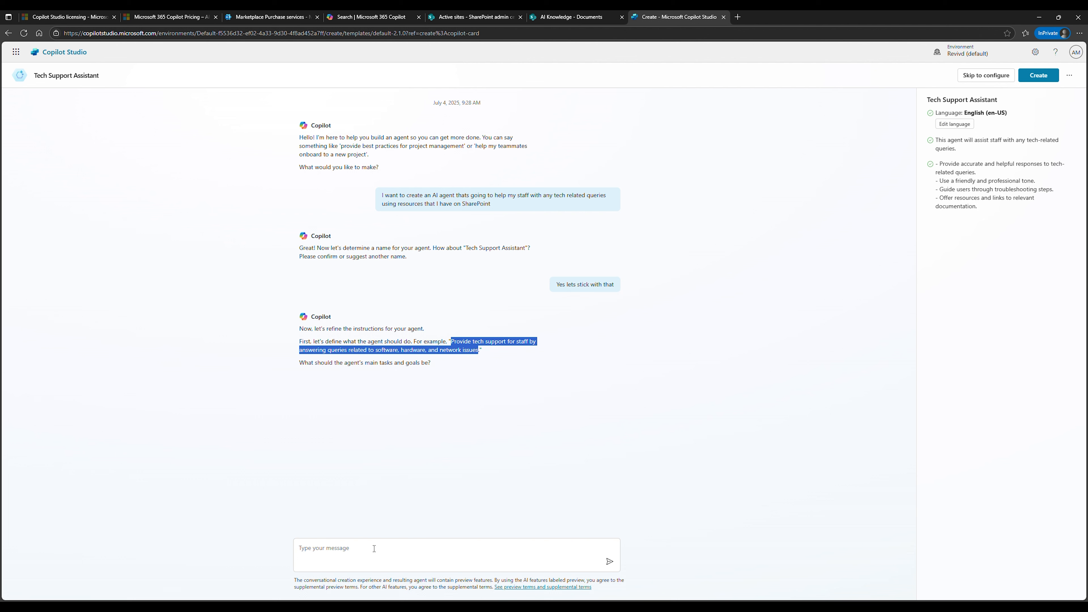
click(350, 546)
key(ctrl+v)
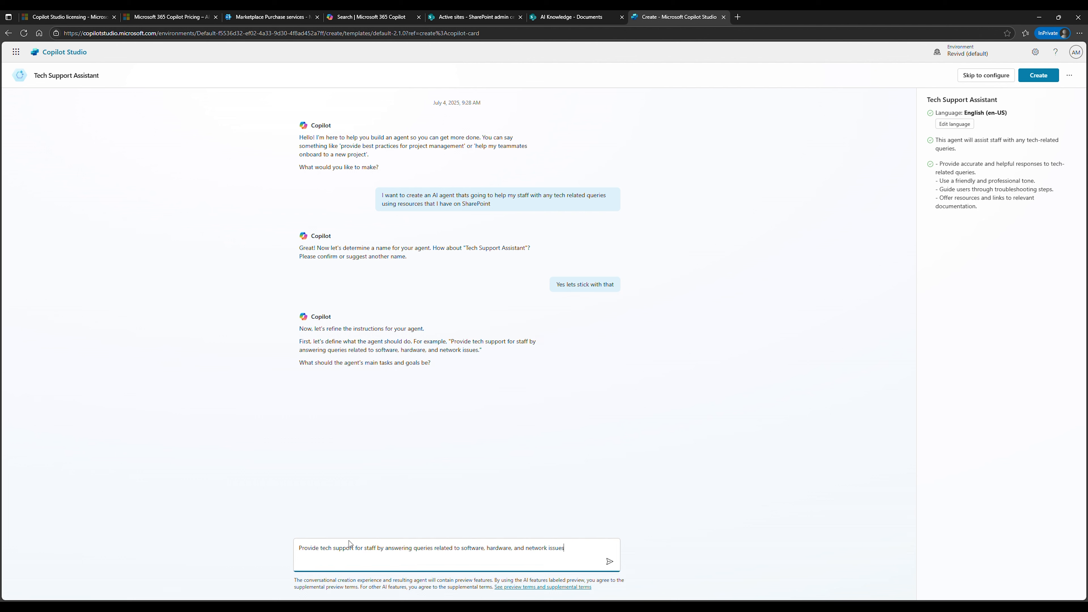
key(Return)
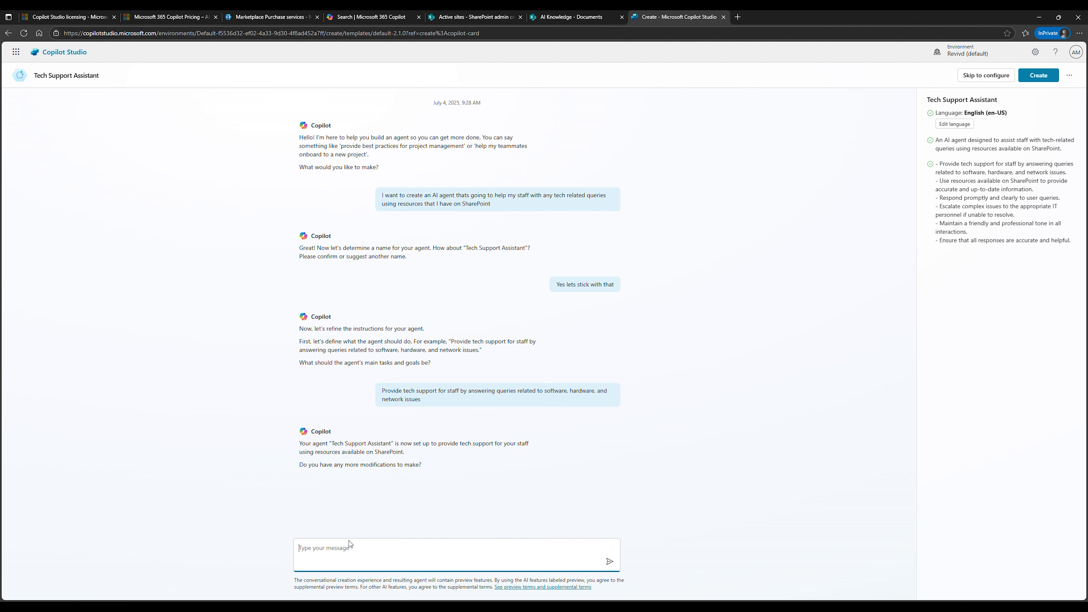
- Decline further modifications with "Not at this stage" and create the Tech Support Assistant agent
text(Not at this stage)
key(Return)
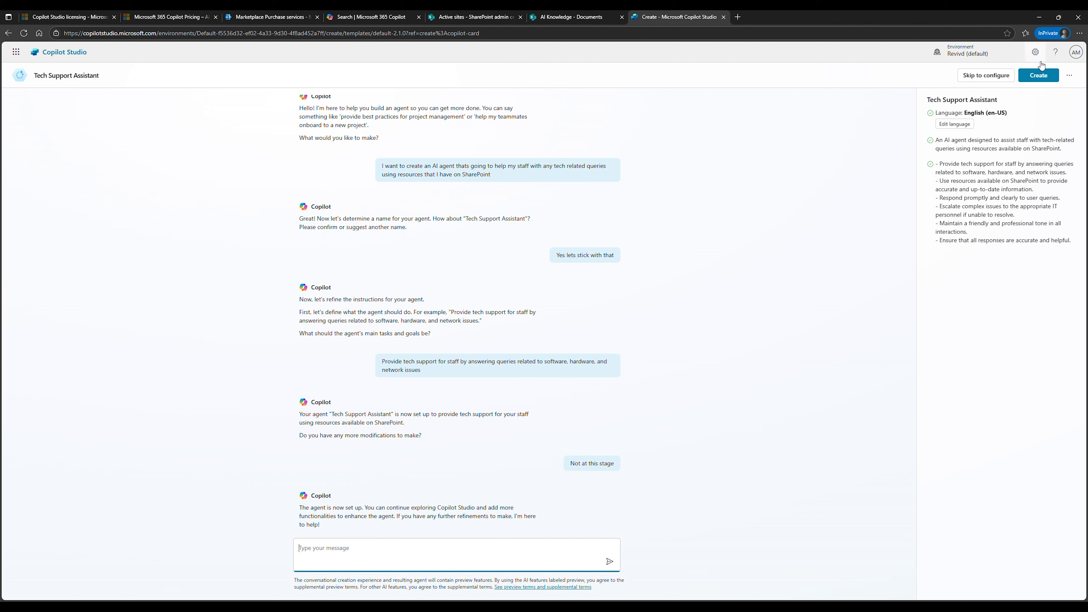
click(1039, 75)
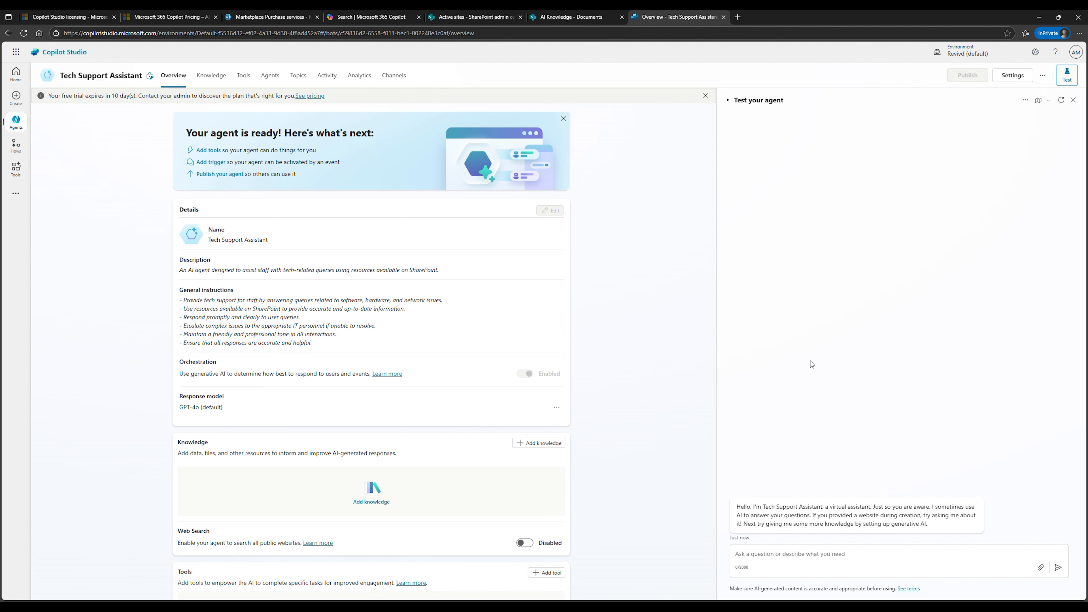
- Start adding knowledge to the Tech Support Assistant and get the address of the Staff User Guides folder in SharePoint
scroll(445, 327, down, 4)
scroll(231, 176, down, 3)
scroll(231, 175, up, 3)
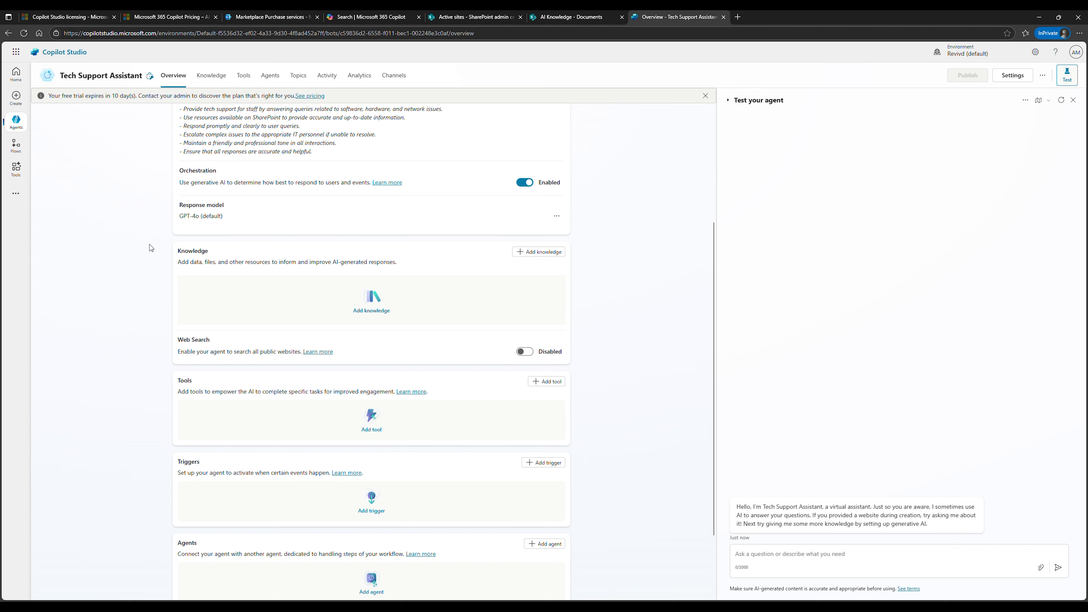
scroll(410, 370, up, 3)
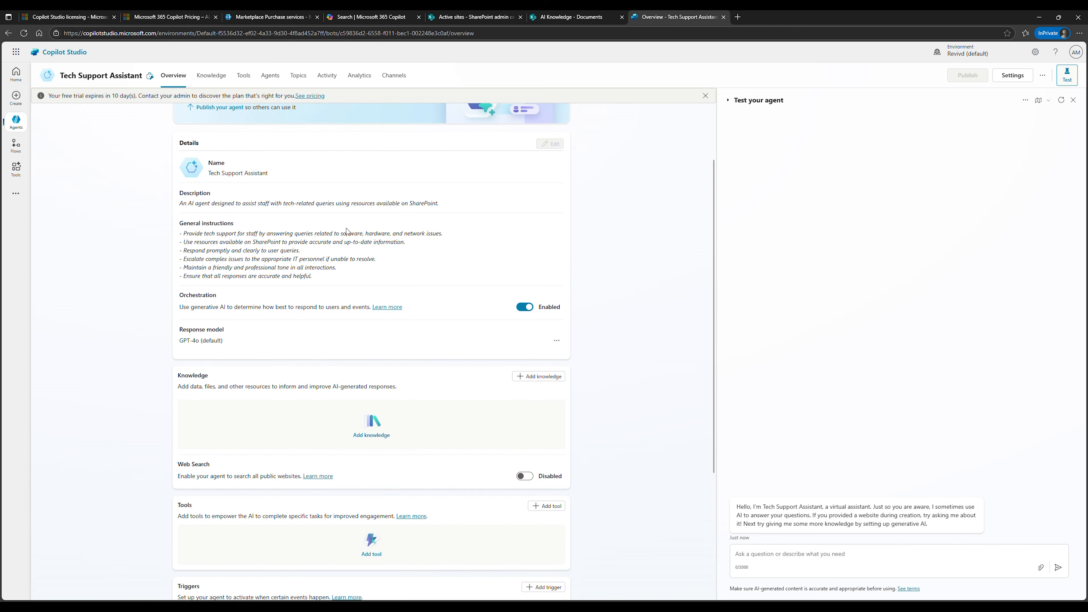
click(542, 379)
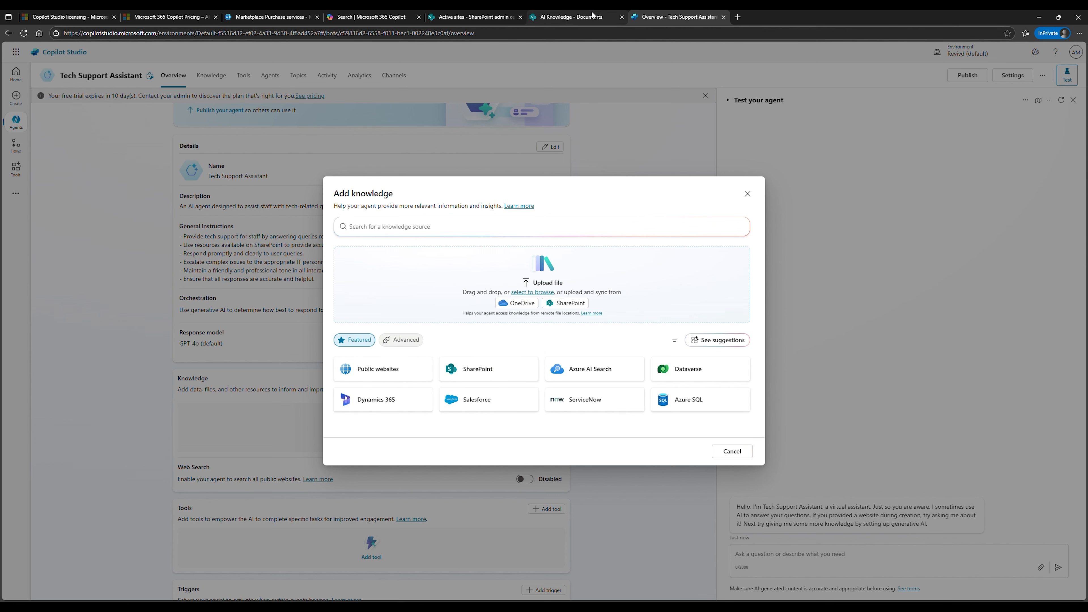
click(570, 16)
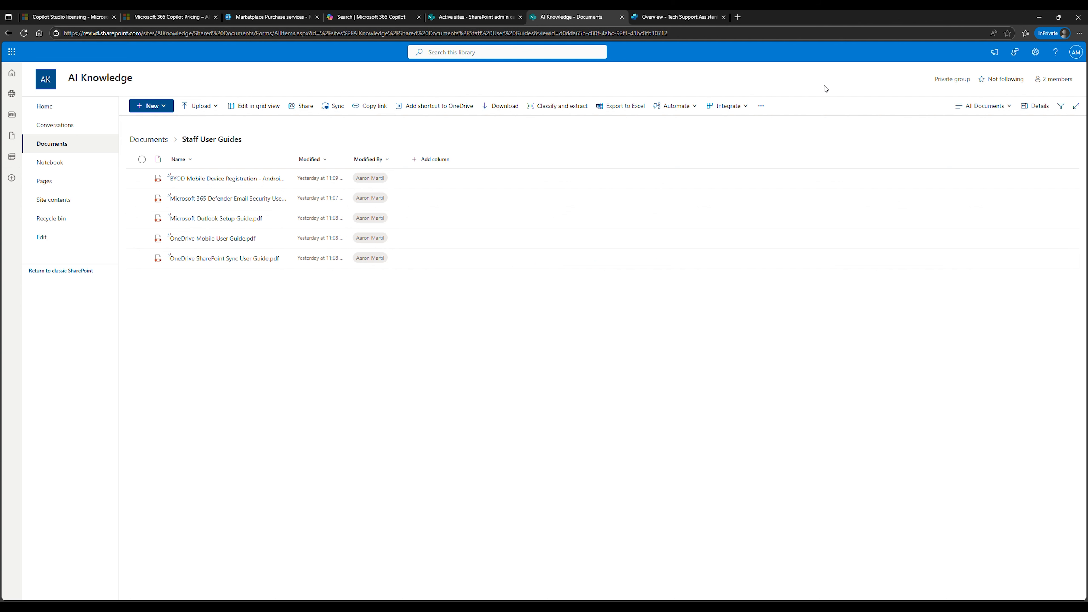
click(548, 37)
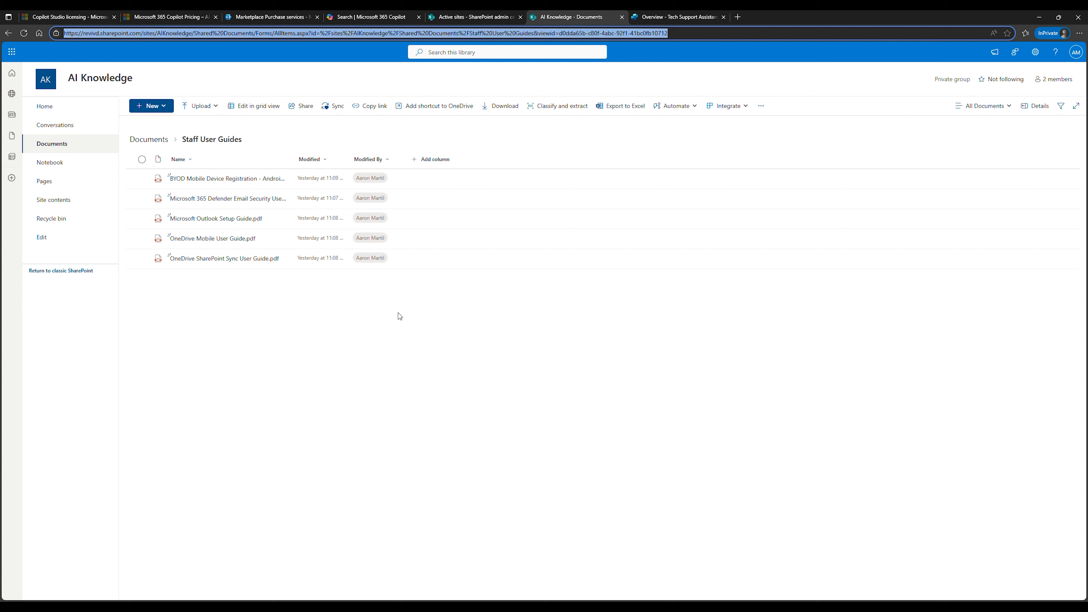
triple_click(531, 34)
click(684, 17)
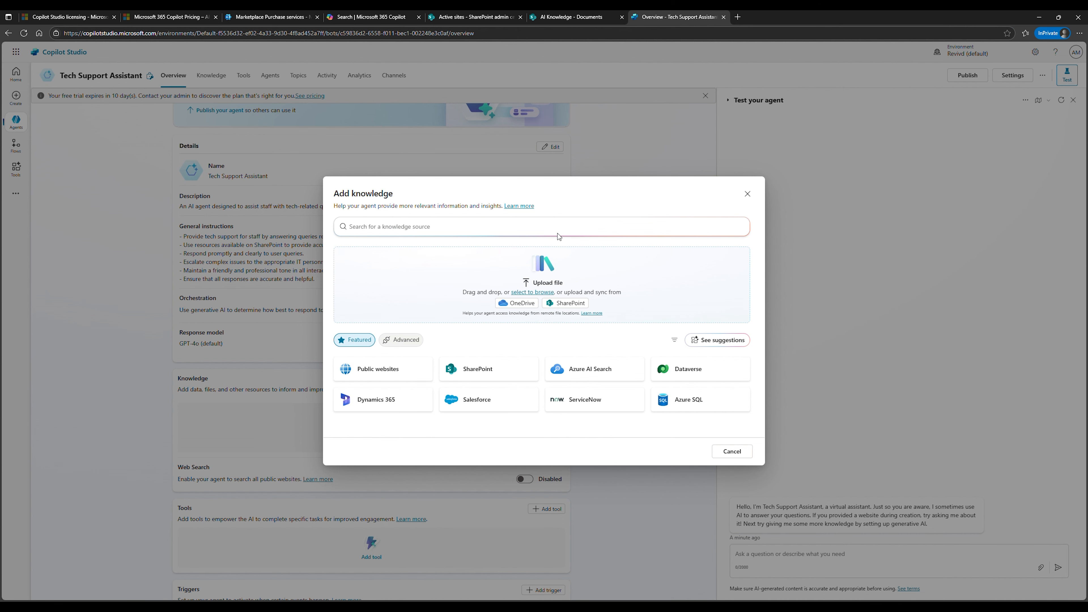
click(508, 372)
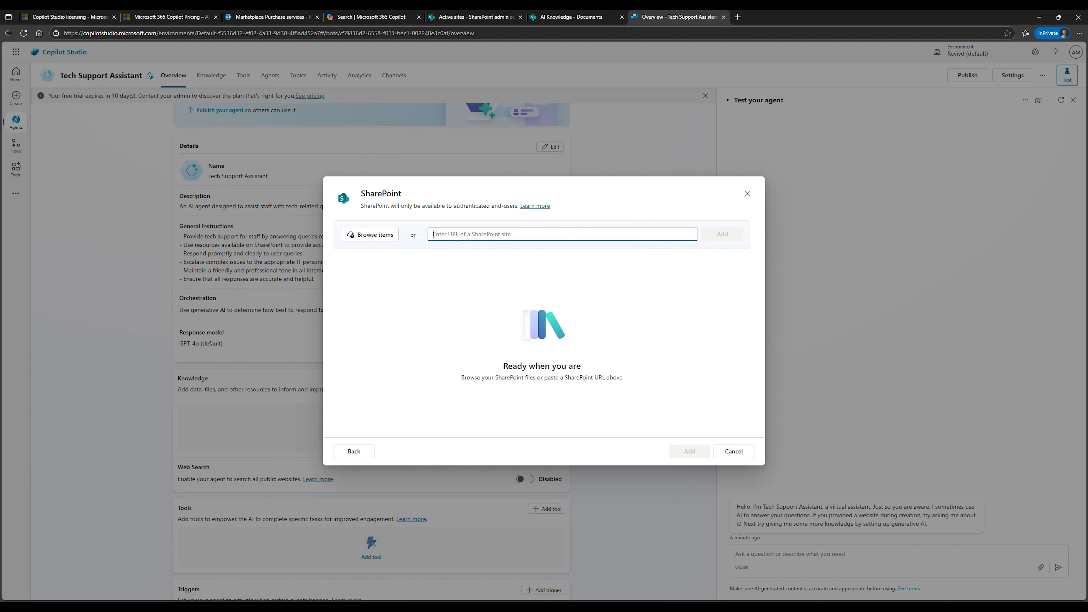
text(https://revivd.sharepoint.com/sites/AIKnowledge/Shared%20Documents/Staff%20User%20Guides)
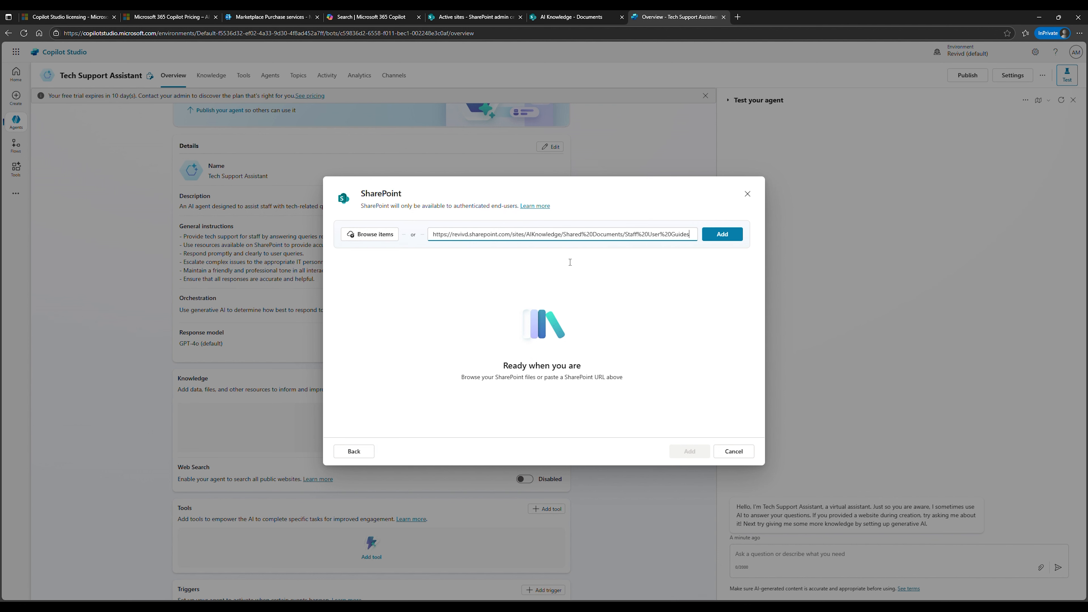
click(732, 236)
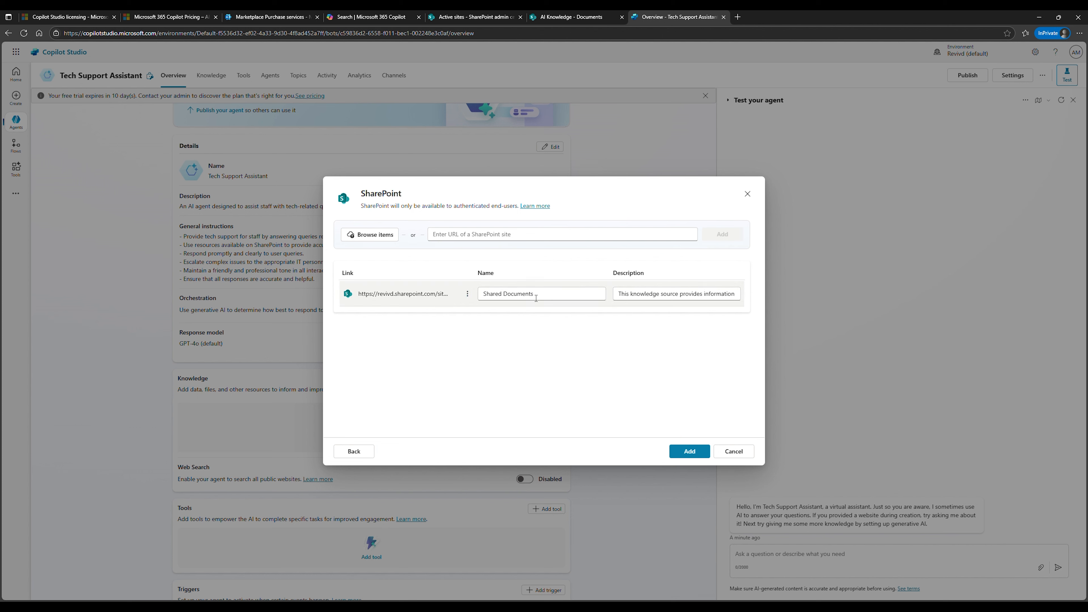
click(548, 298)
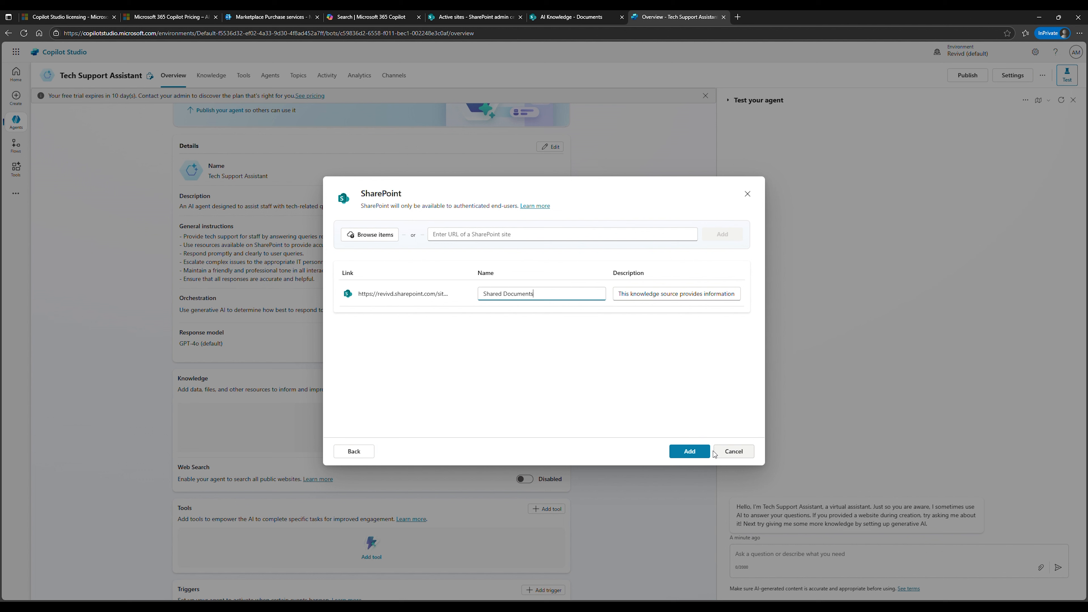
click(692, 451)
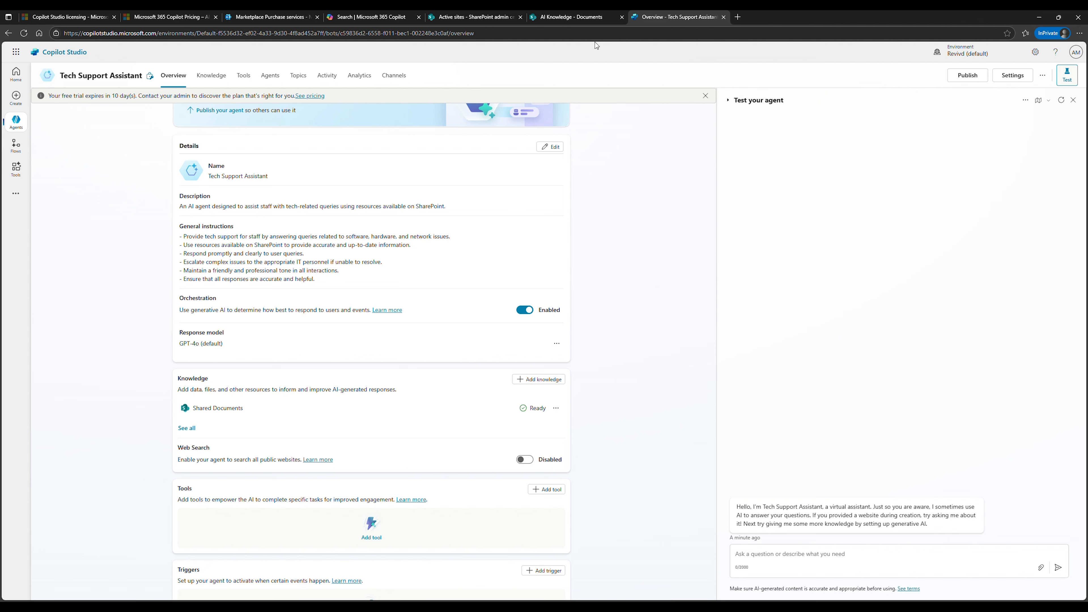
- Review the Staff User Guides folder in SharePoint and the agent's overview, including its knowledge, tools and triggers
click(559, 15)
click(677, 17)
click(569, 17)
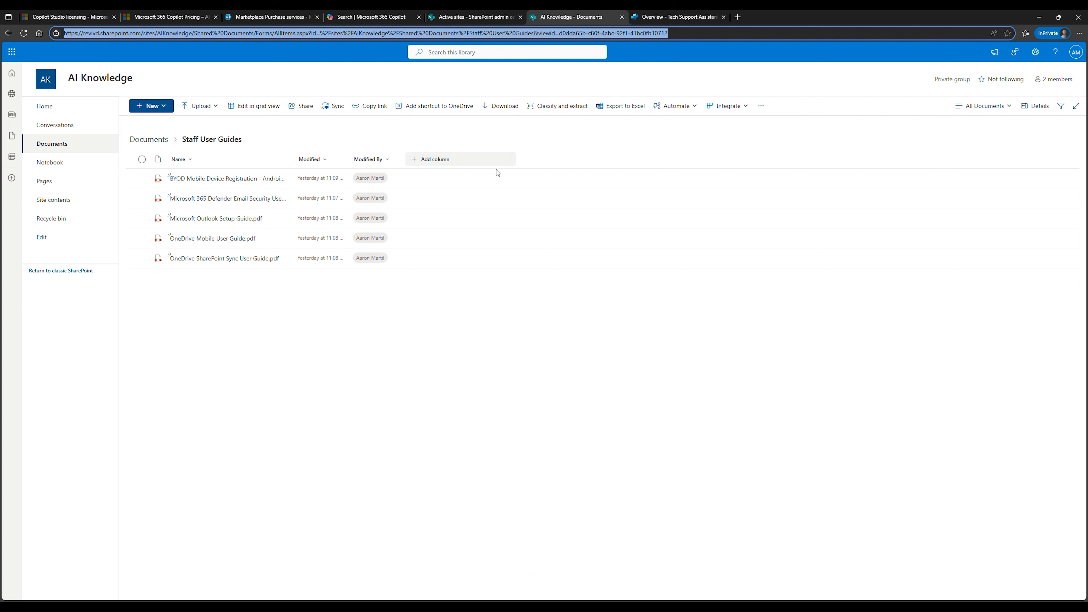
click(675, 17)
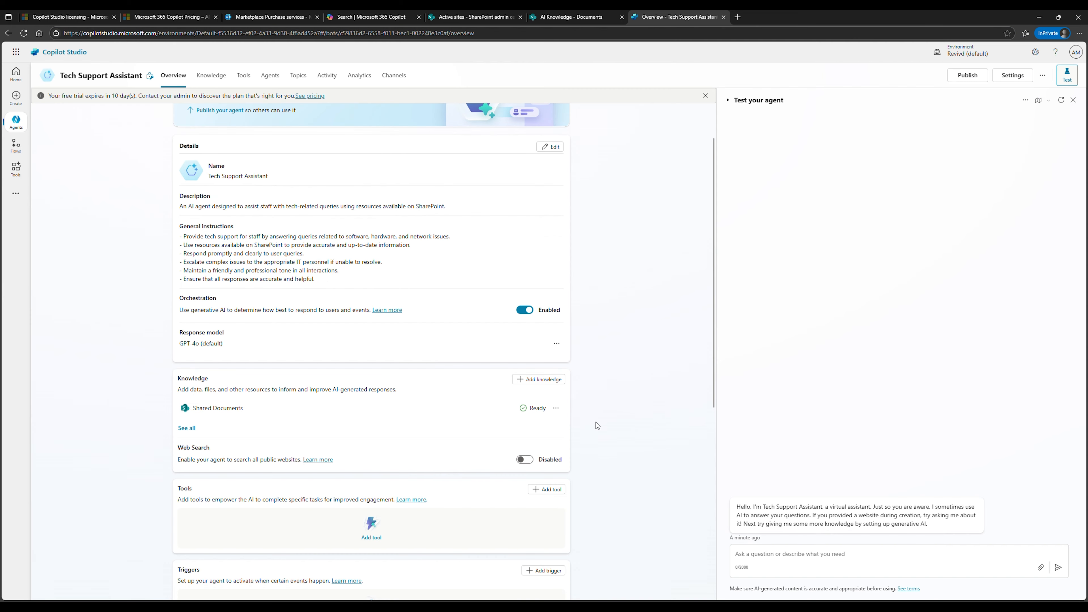
scroll(604, 427, down, 1)
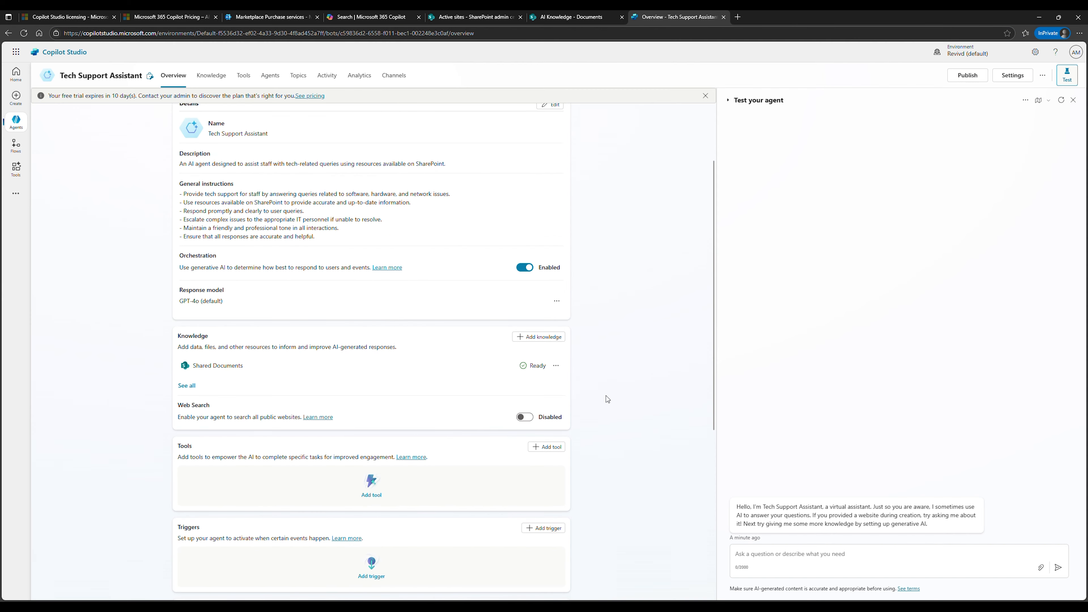
scroll(608, 398, down, 2)
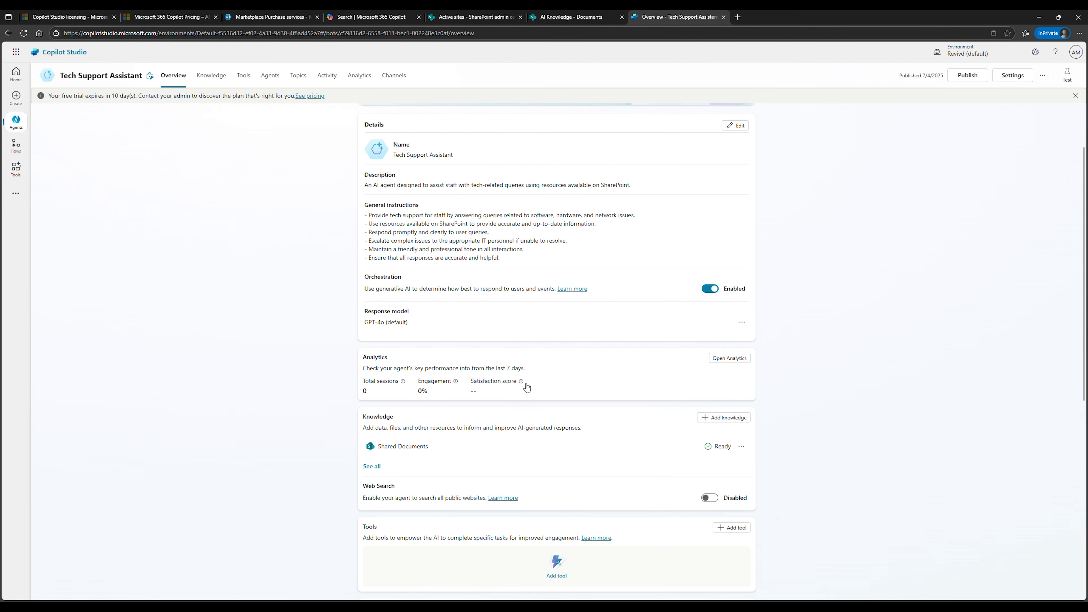
scroll(536, 369, down, 1)
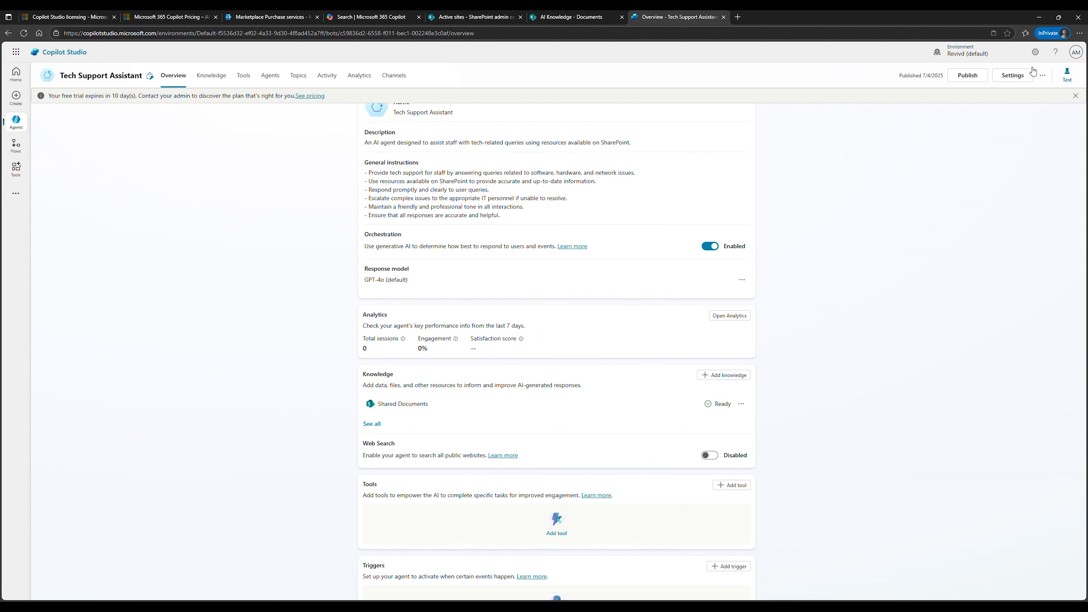
scroll(447, 326, down, 1)
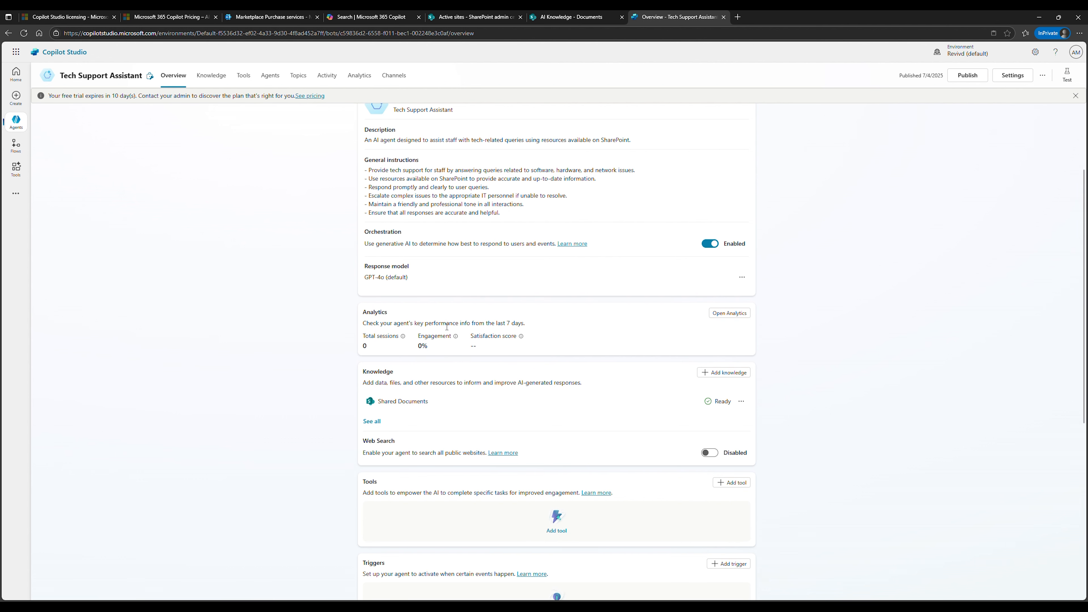
scroll(446, 327, down, 2)
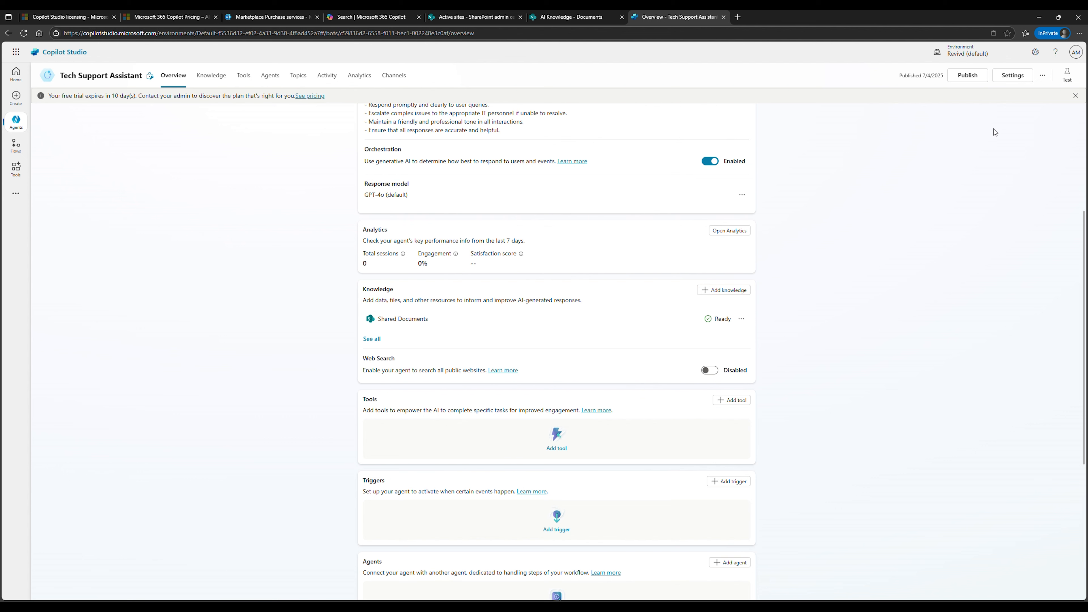
- Test the agent from its overview by asking "How do I report a phishing email on Microsoft"
click(1068, 75)
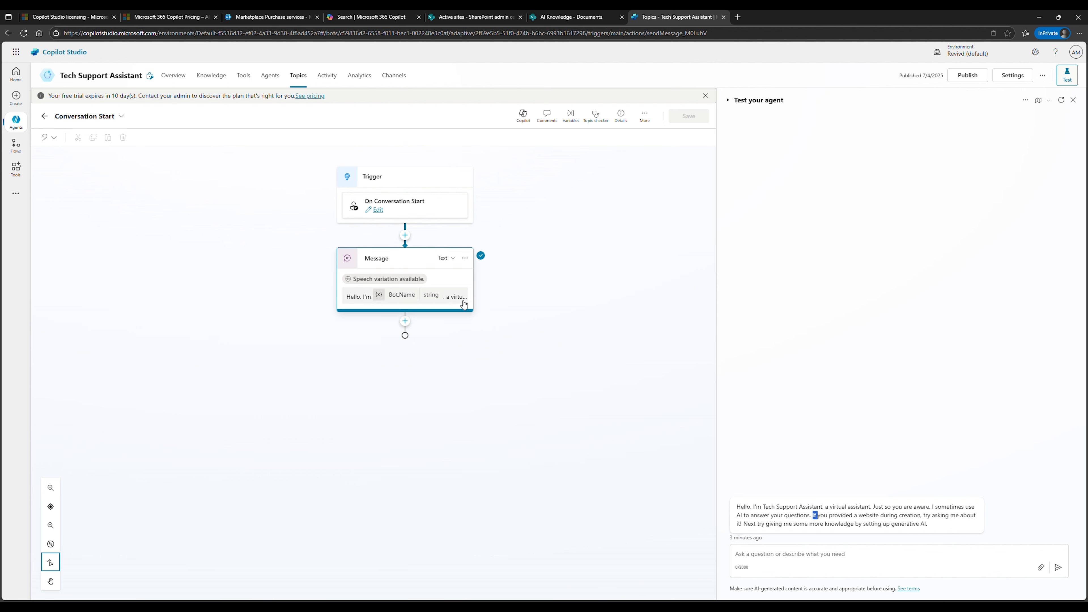
click(168, 77)
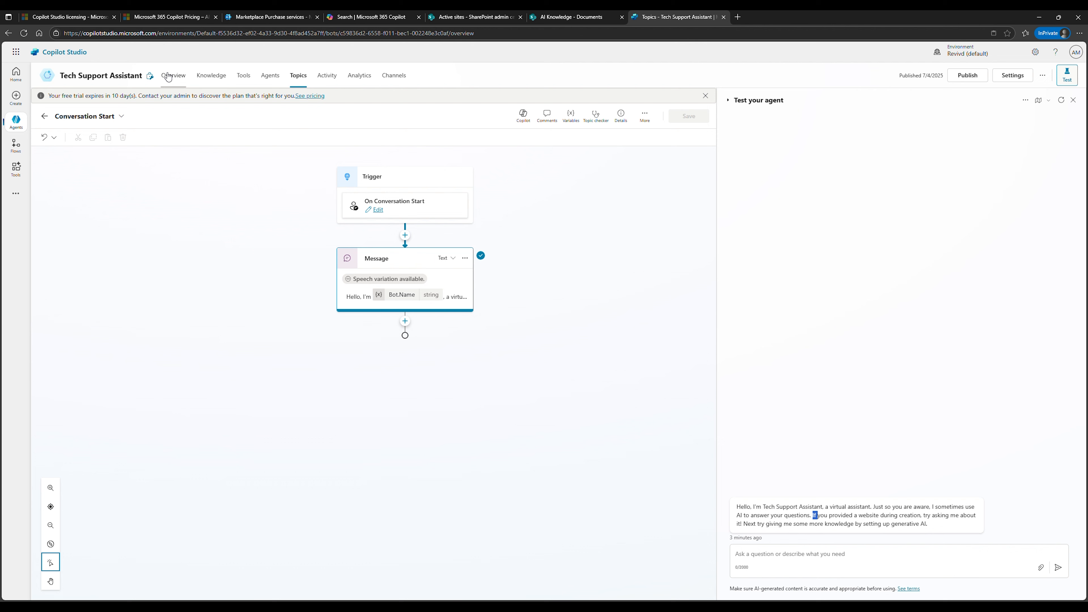
click(808, 562)
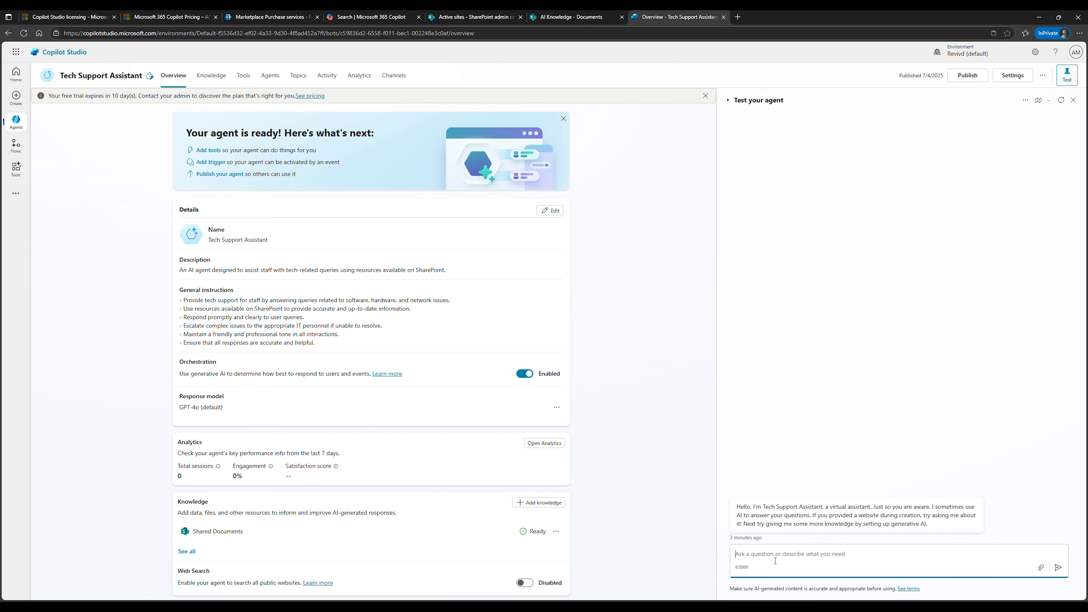
text(How do I release)
key(BackSpace)
key(BackSpace)
key(BackSpace)
text(port hising)
key(BackSpace)
key(BackSpace)
text(ing email on Microsoft)
key(Return)
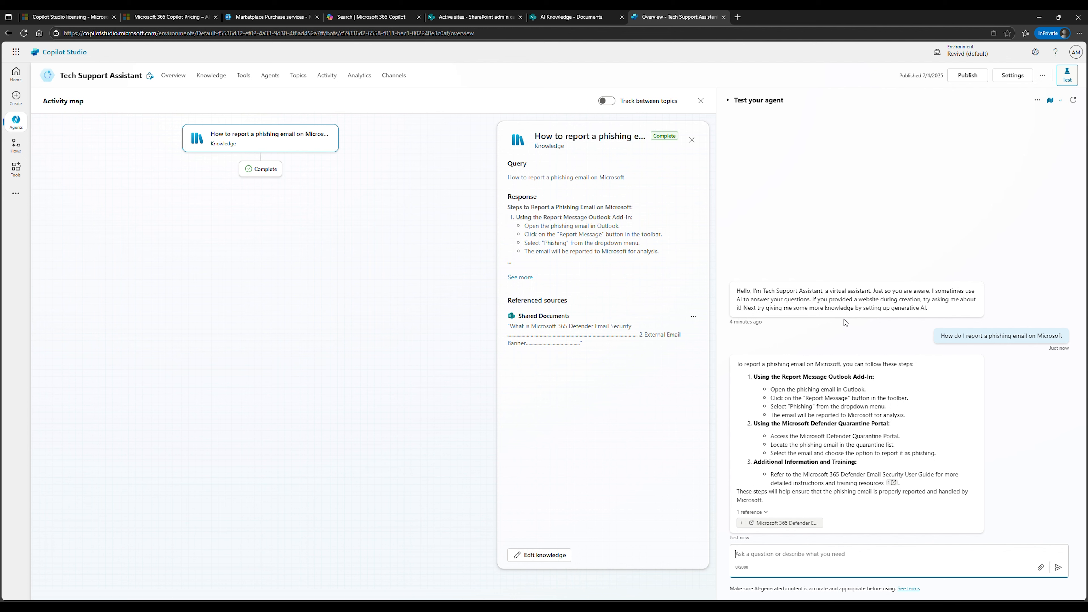
- Publish the agent and add the Teams and Microsoft 365 Copilot channel, keeping it available in Microsoft 365 Copilot
click(966, 81)
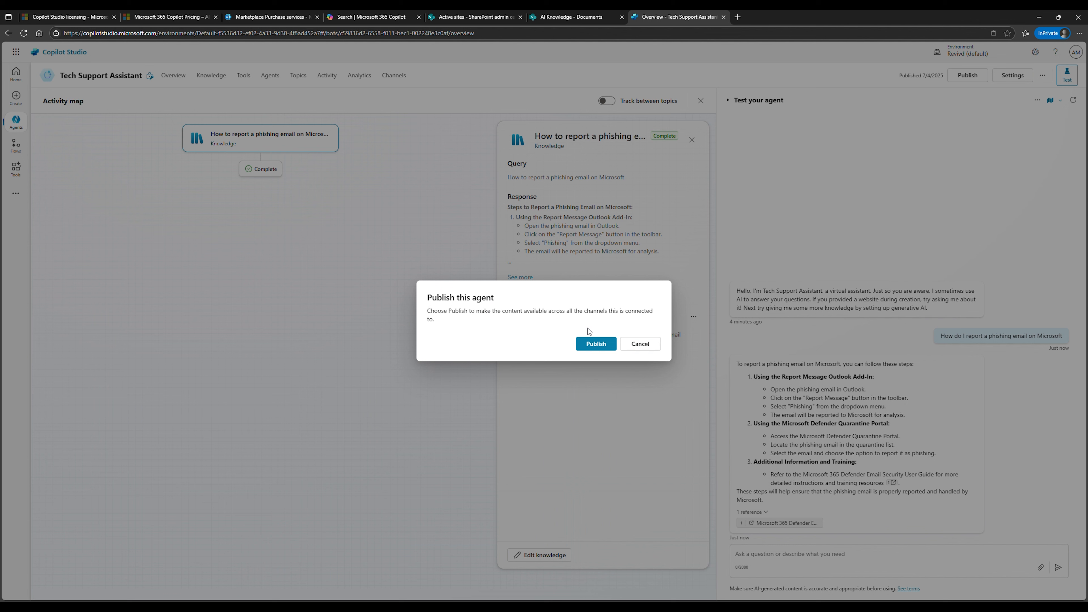
click(591, 351)
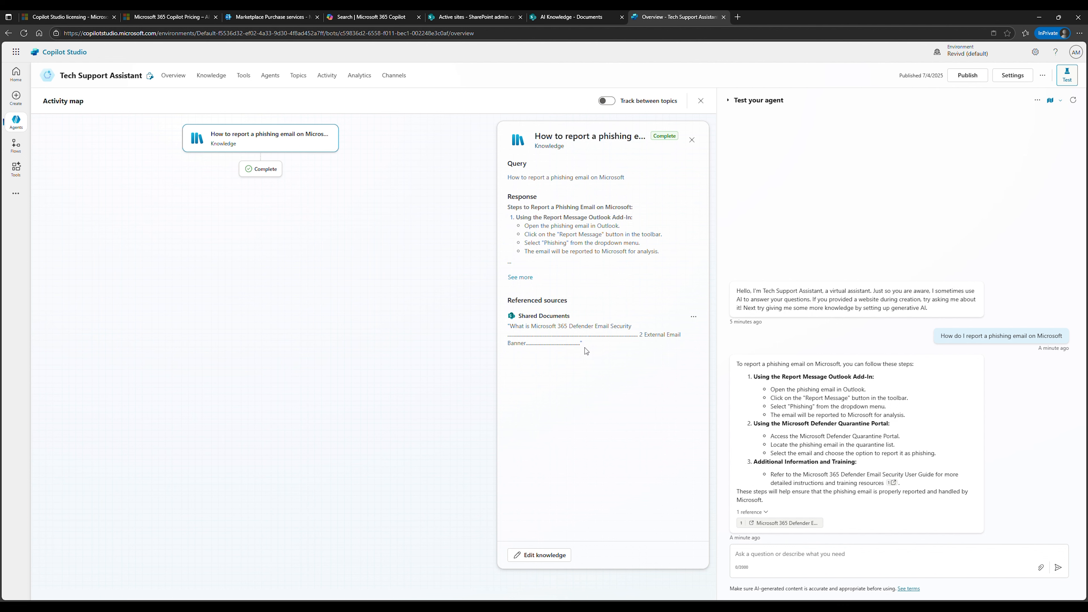
click(398, 79)
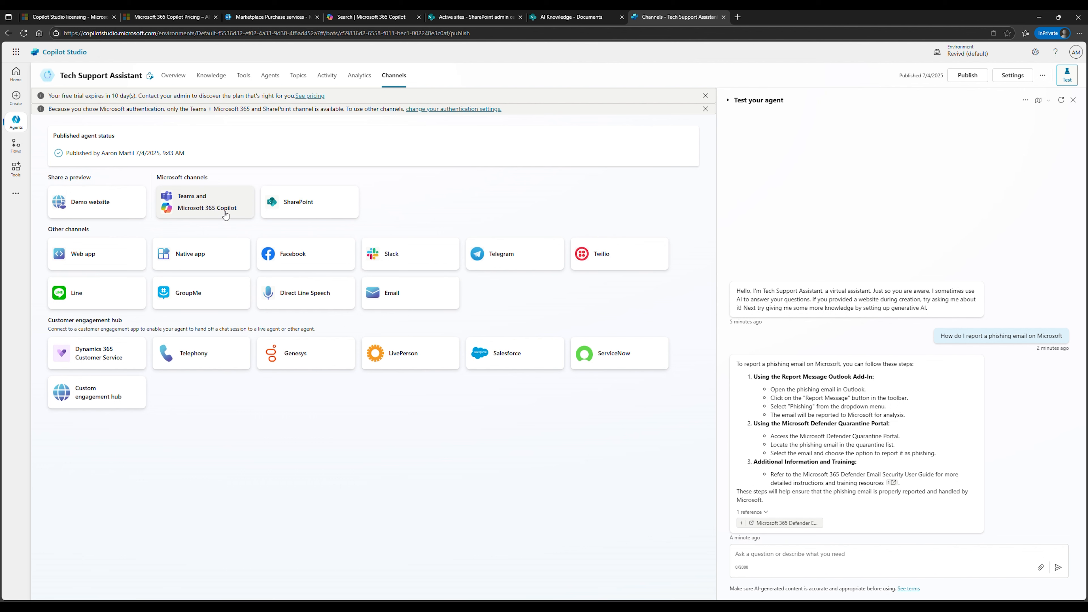
click(206, 203)
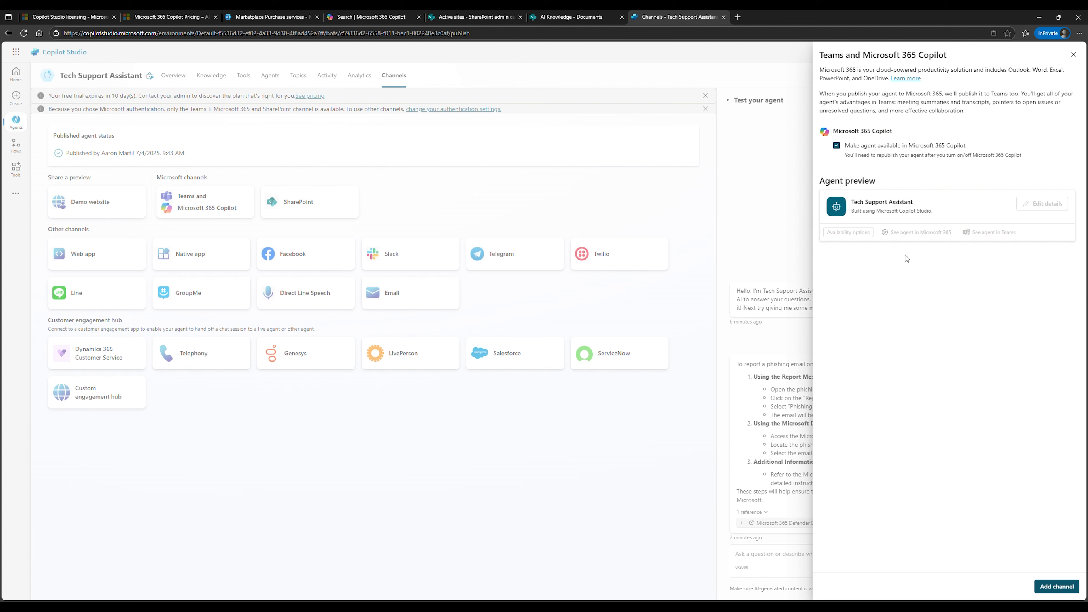
click(1061, 587)
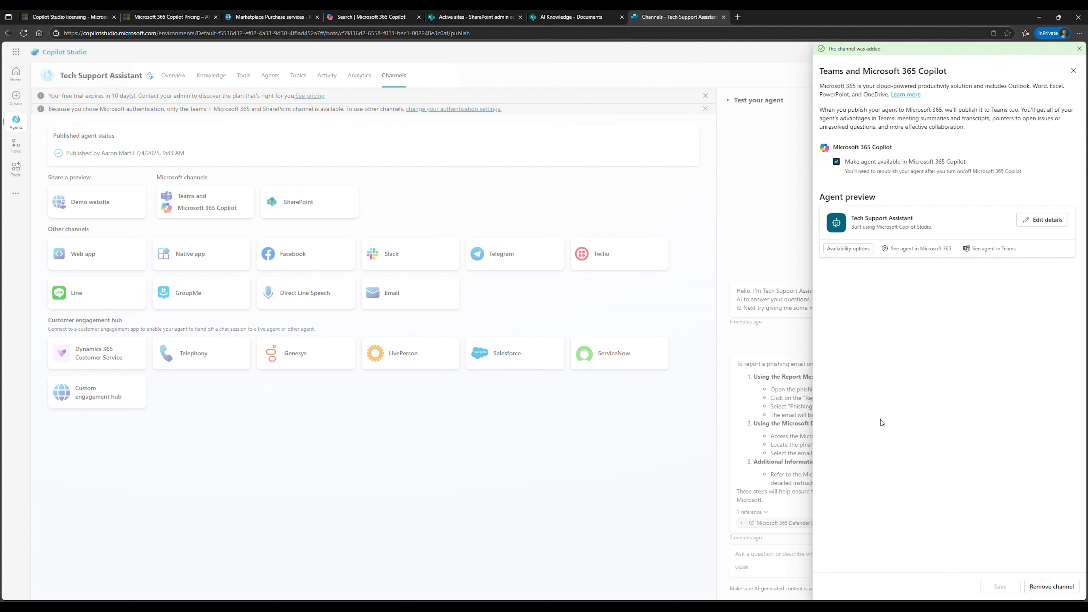
- Submit the agent for admin approval to show to everyone in the org, giving everyone access to it
click(836, 250)
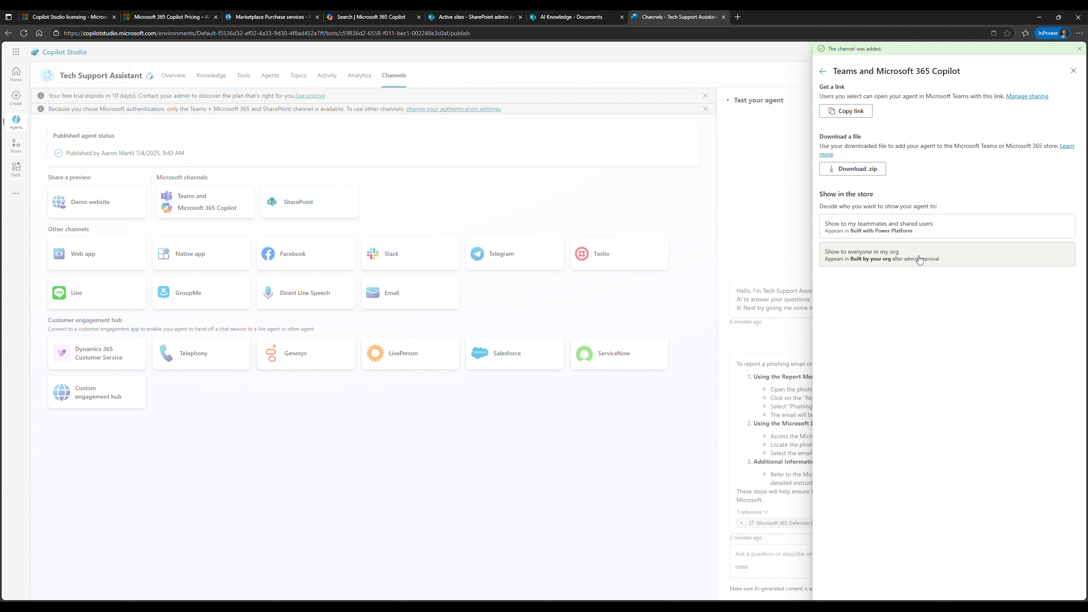
click(890, 259)
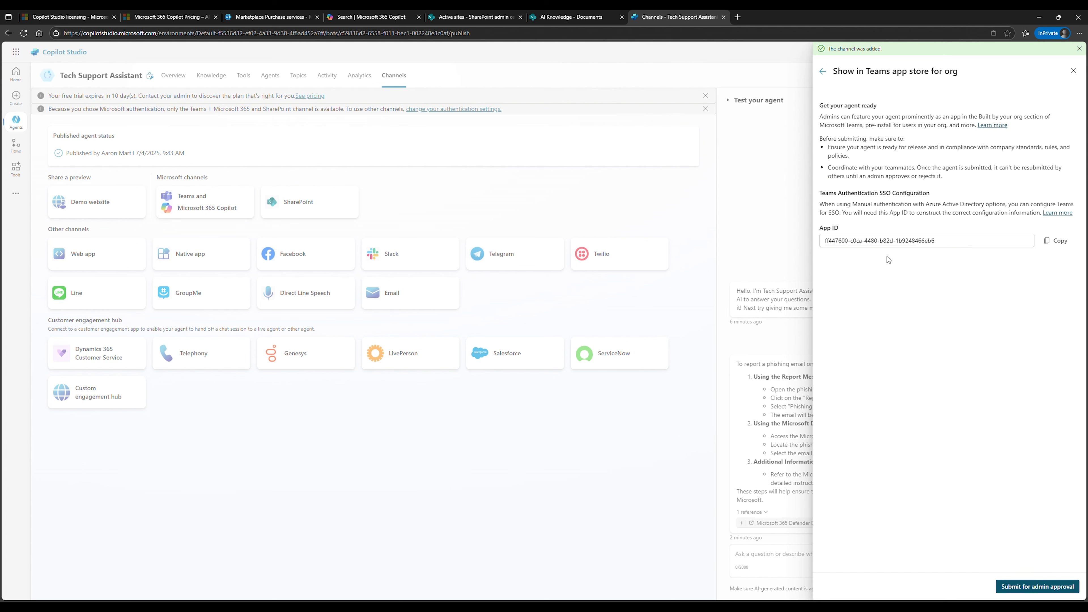
click(1043, 587)
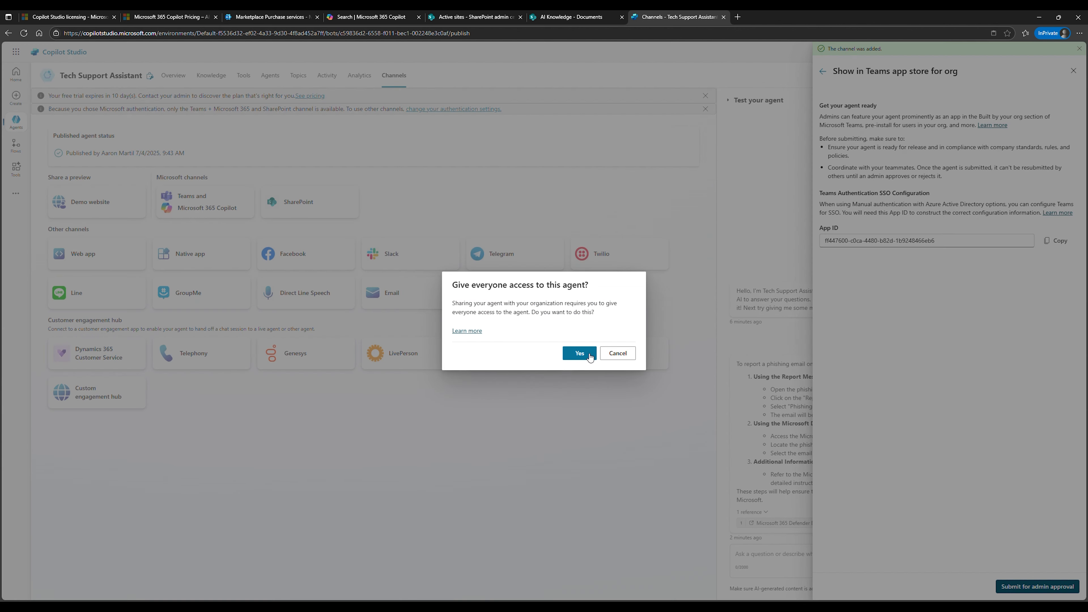
click(580, 353)
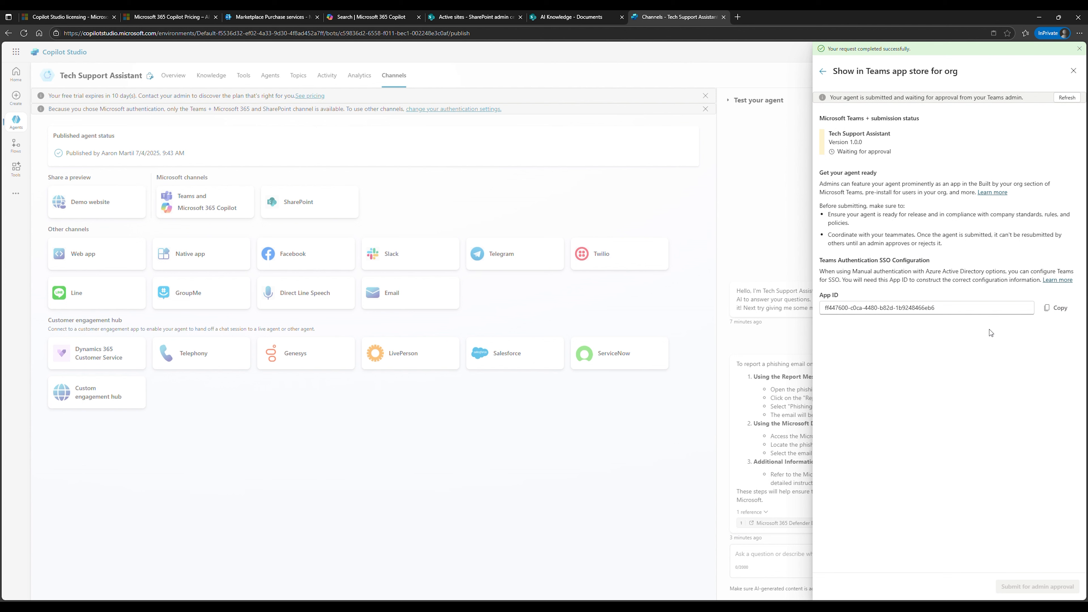
click(823, 72)
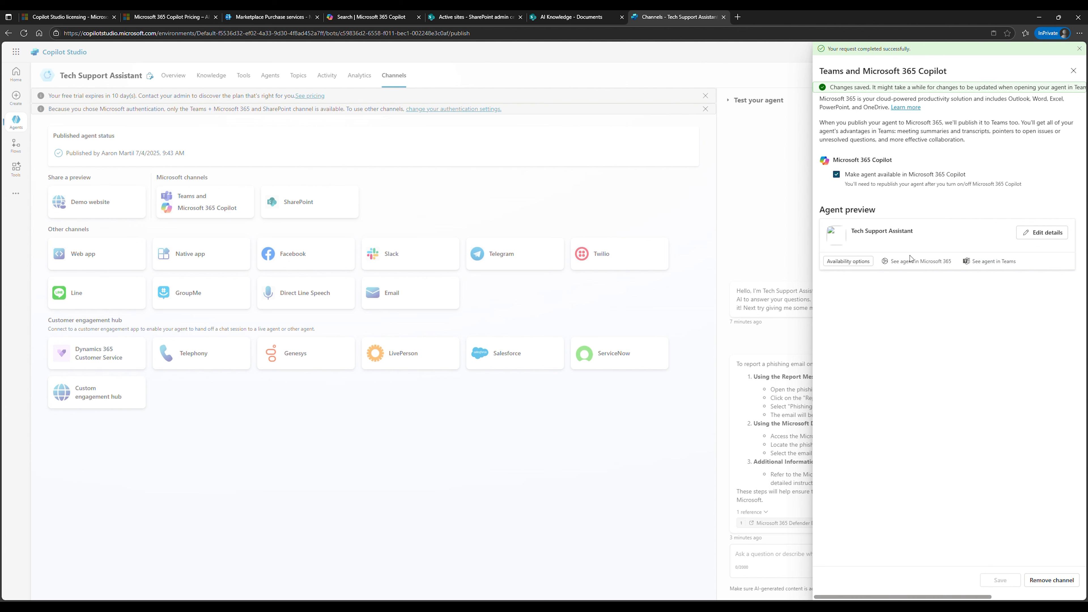
- Switch to the Microsoft Teams admin center at admin.teams.microsoft.com and open the app management page, skipping the tour
click(737, 18)
text(a)
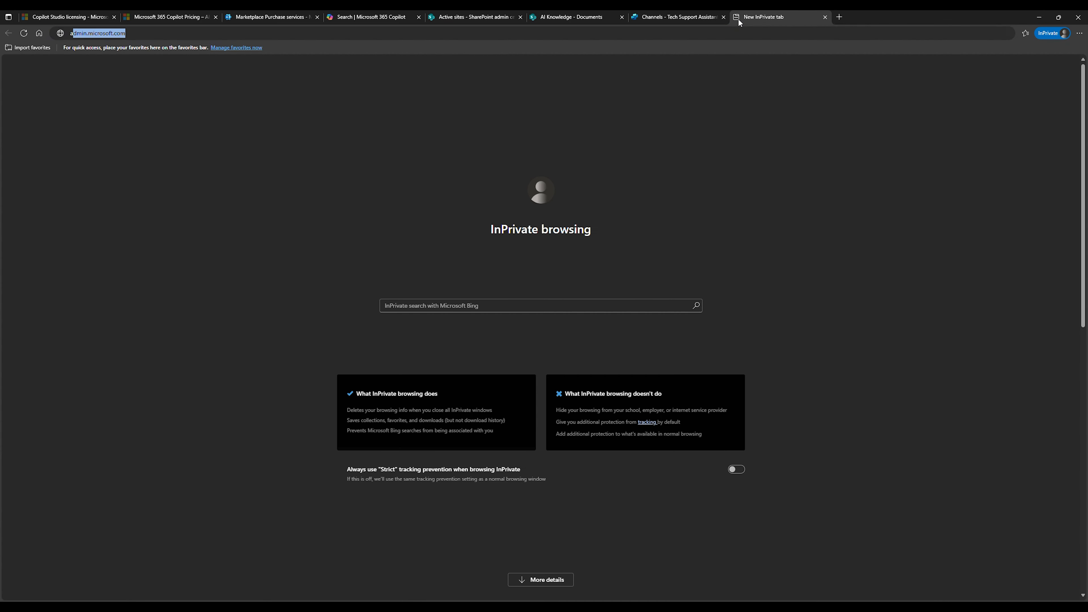
text(dmin.teams.microsof)
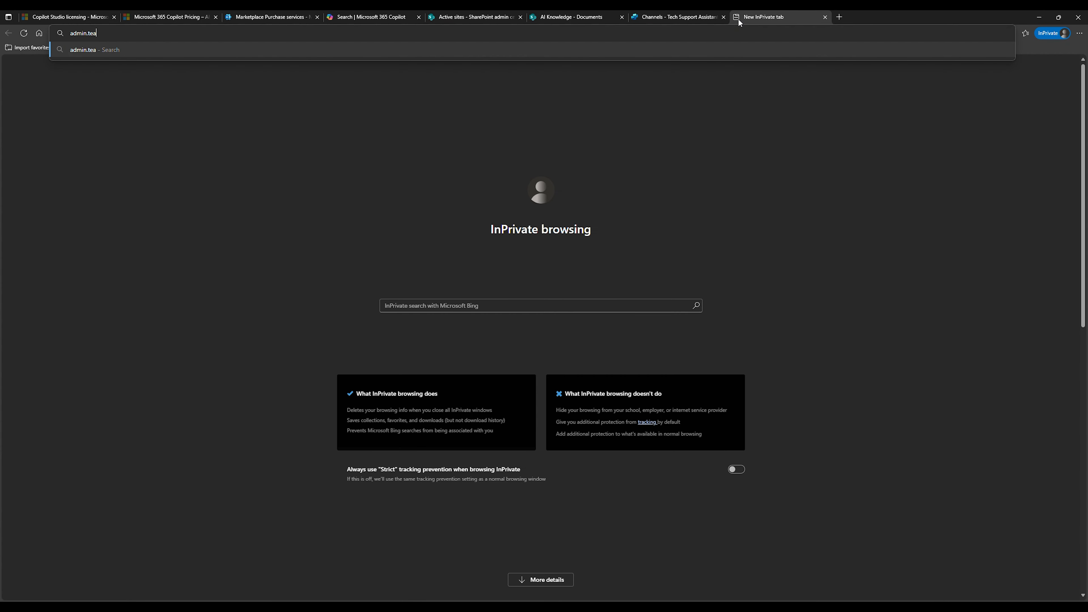
text(t.com)
key(Return)
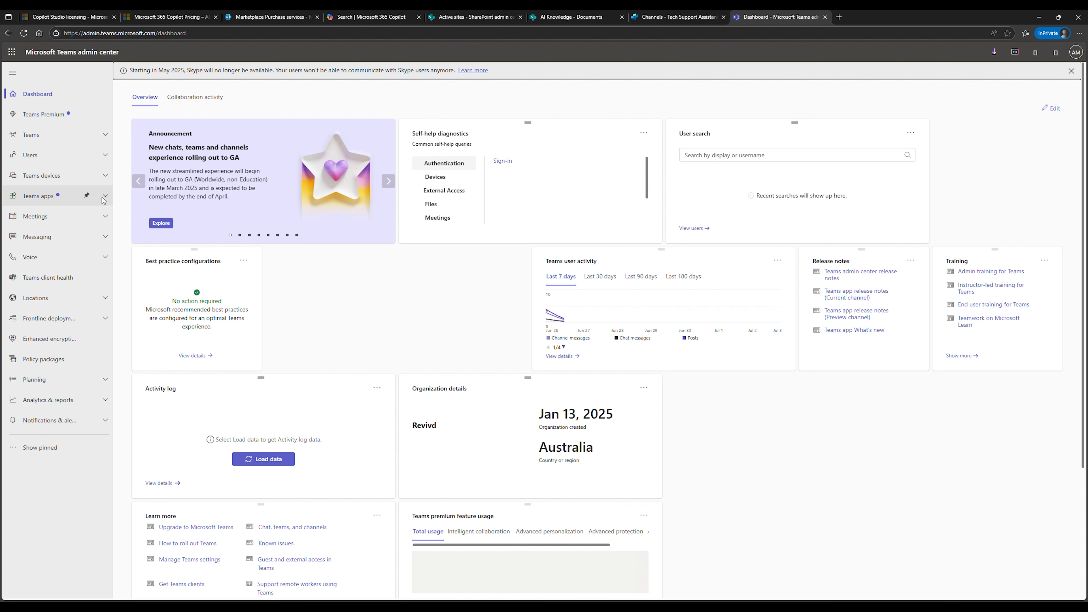
click(48, 200)
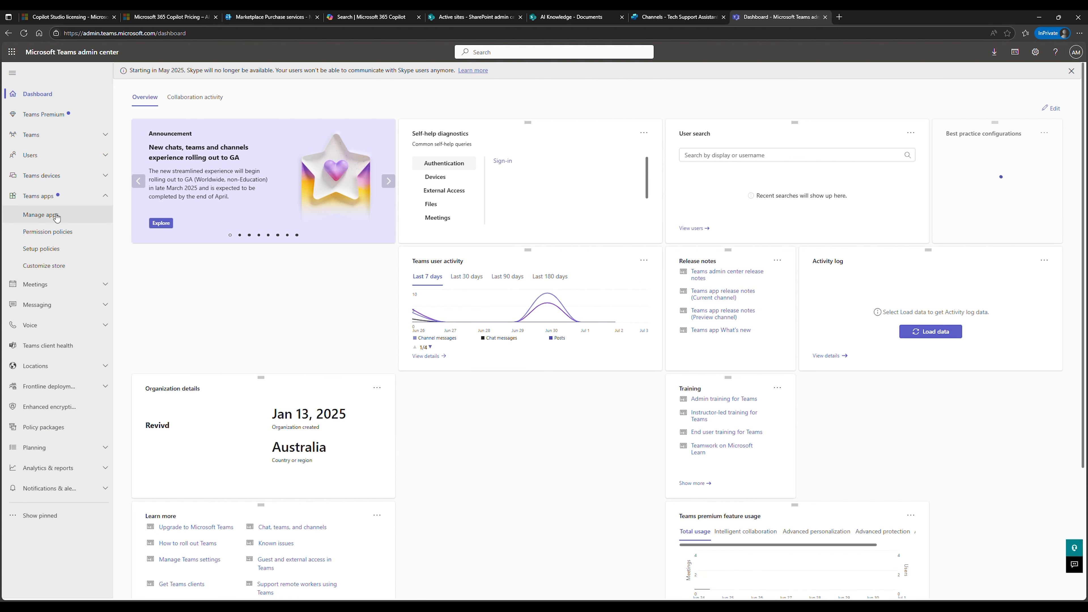
click(41, 215)
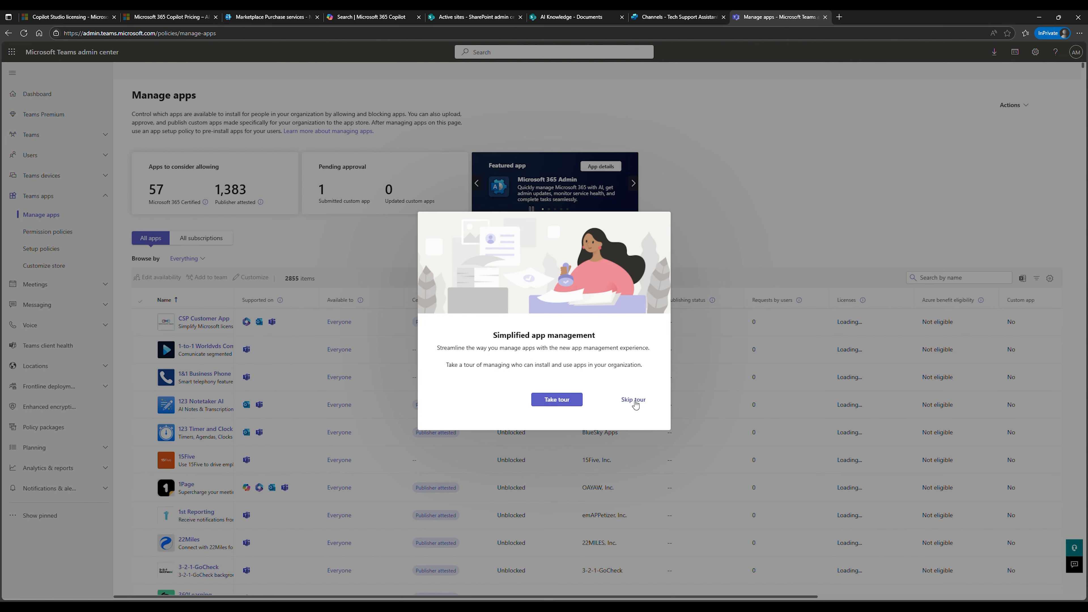
click(657, 402)
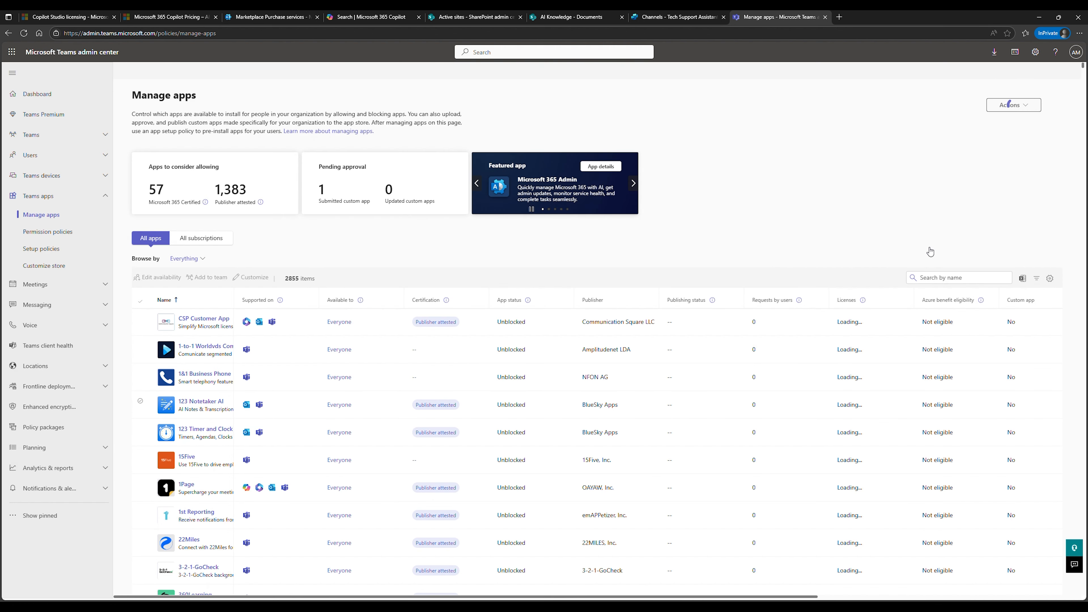
- Search the managed apps for "Tech" and open the details of Tech Support Assistant
click(959, 280)
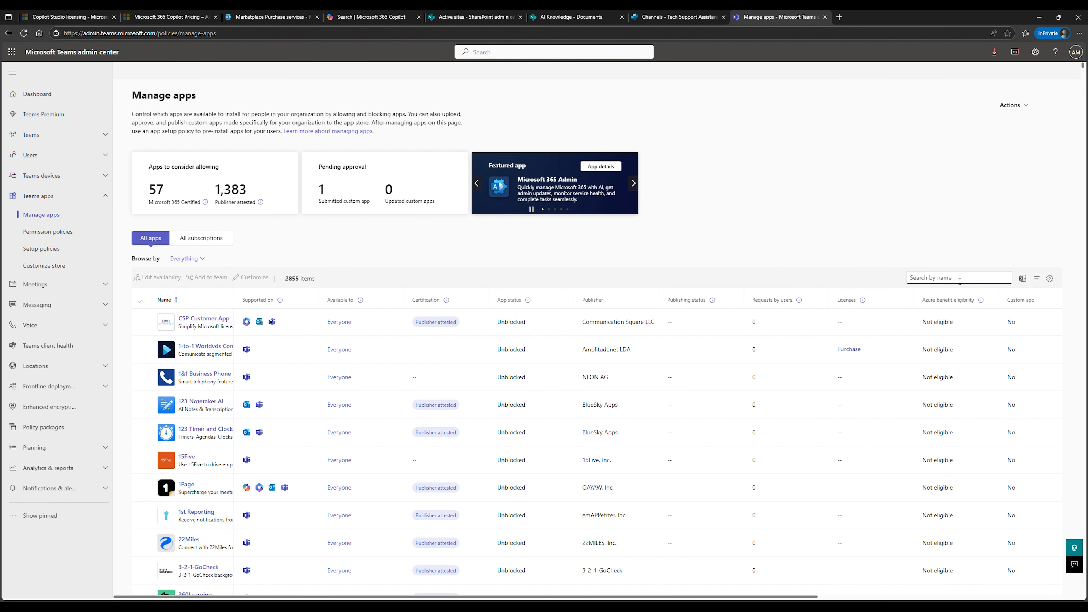
text(Te)
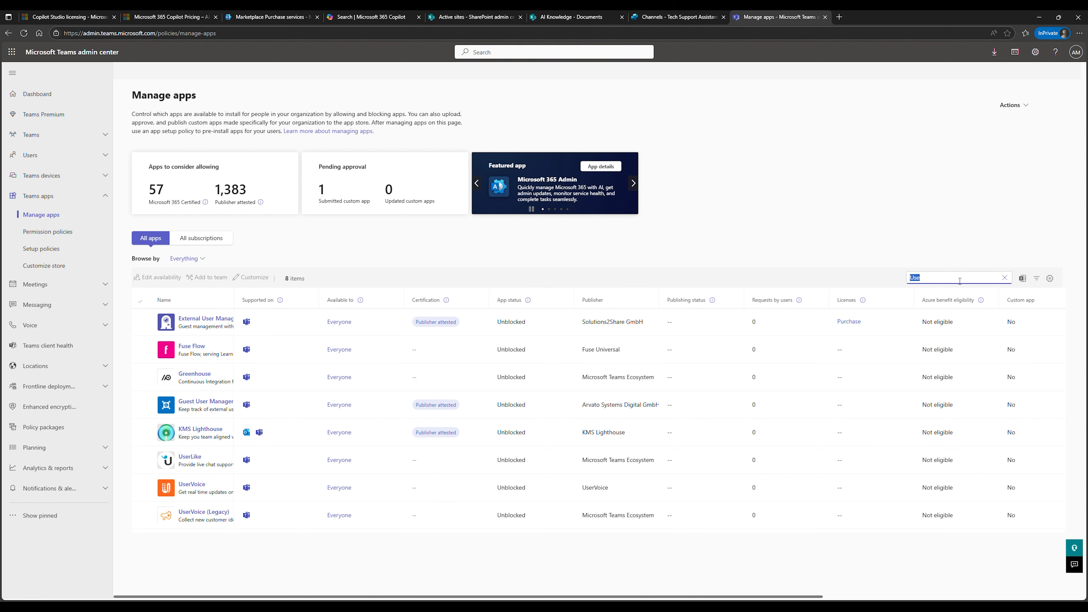
text(ch)
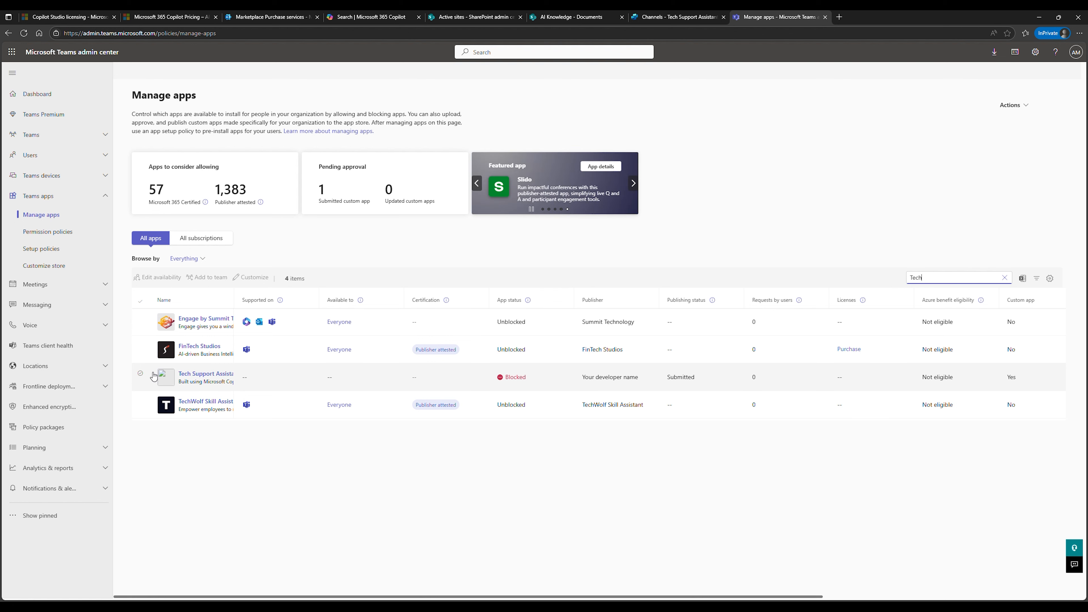
click(140, 373)
click(204, 375)
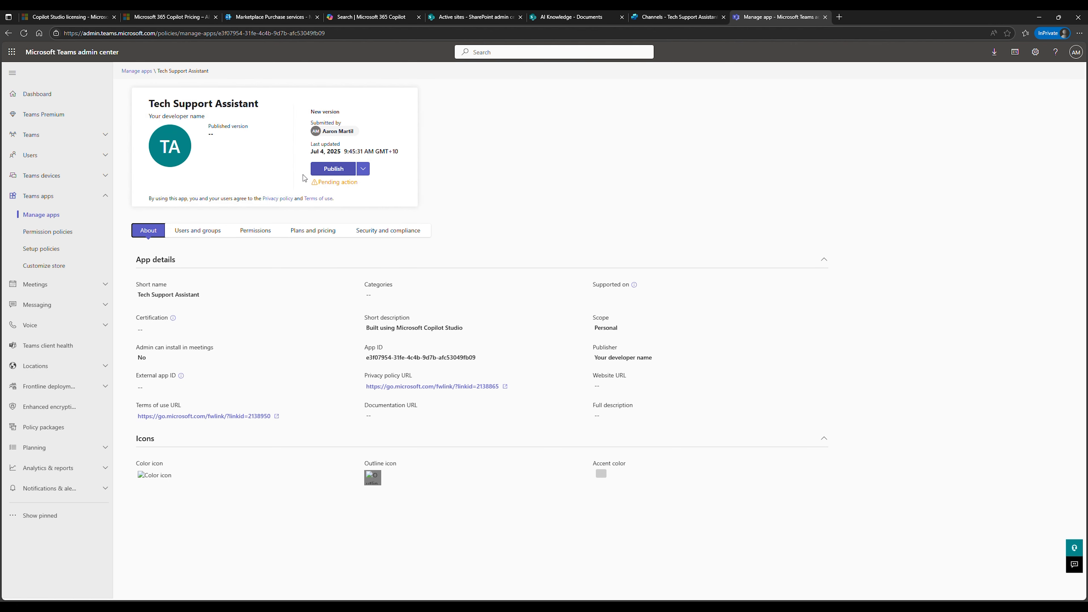
- Publish the submitted Tech Support Assistant custom app and confirm the publication
click(363, 170)
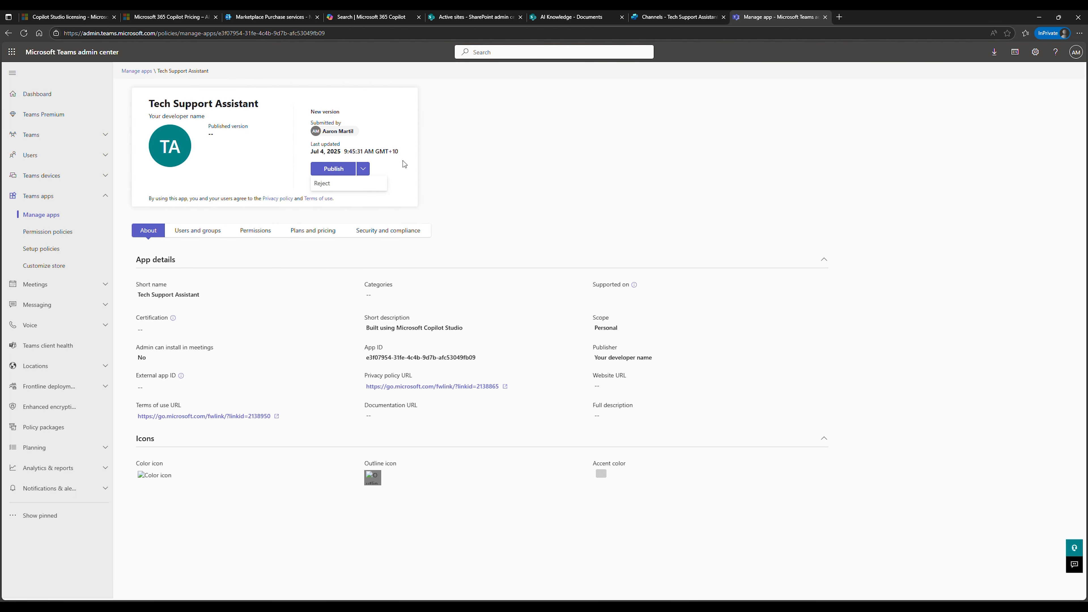
click(341, 172)
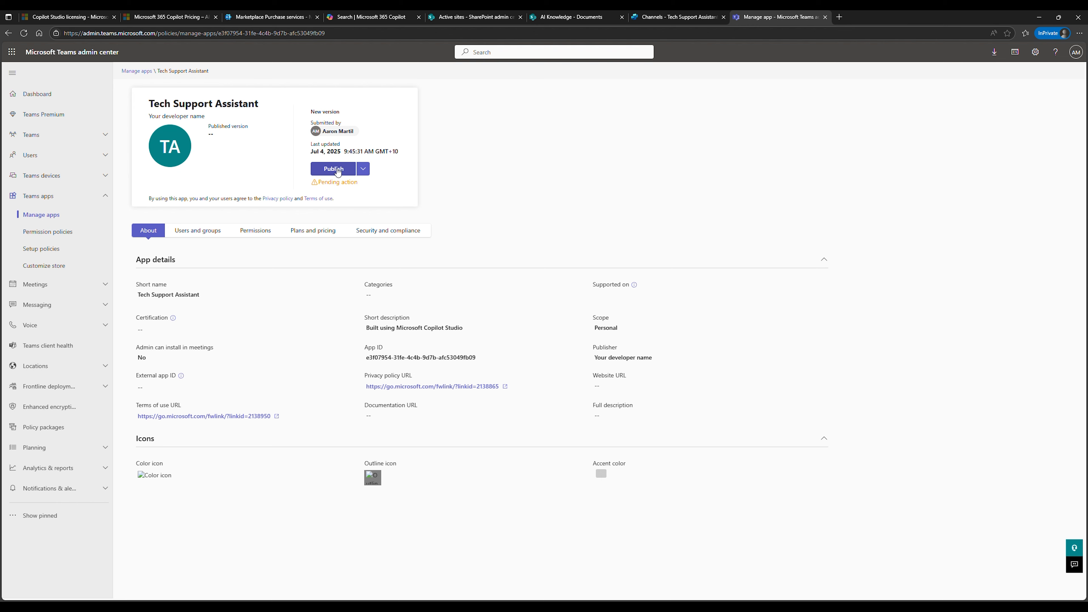
click(336, 170)
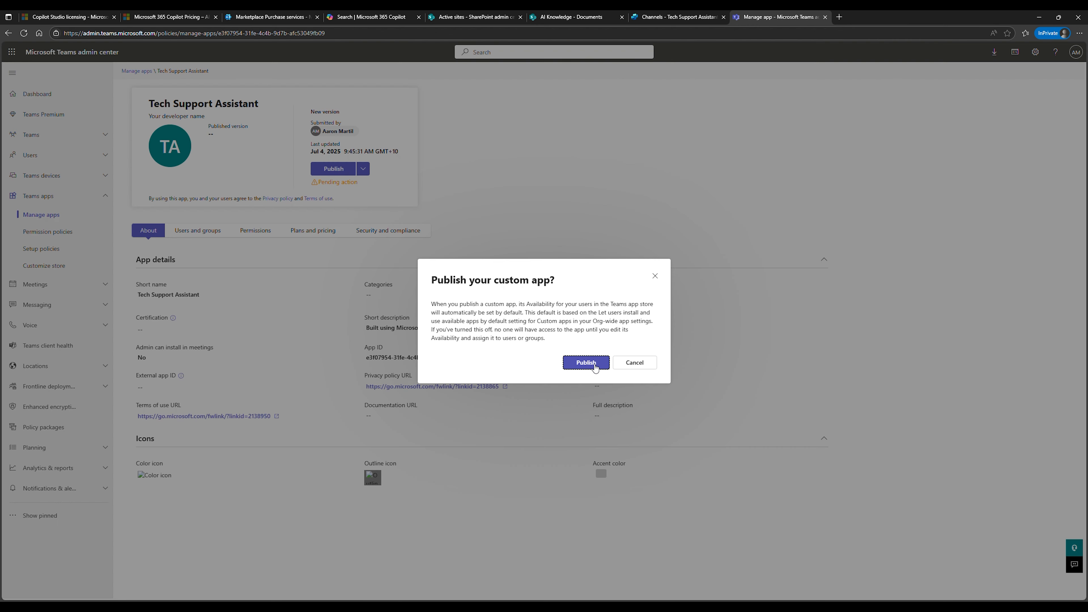
click(586, 363)
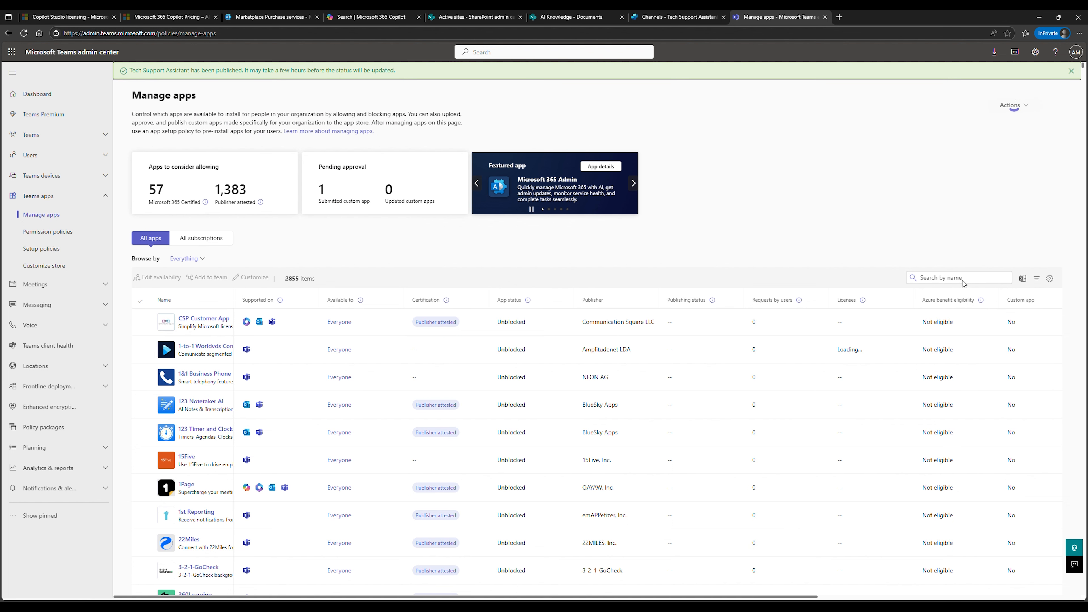
- Search the managed apps for "Tech" again to check the publishing status of Tech Support Assistant
click(944, 279)
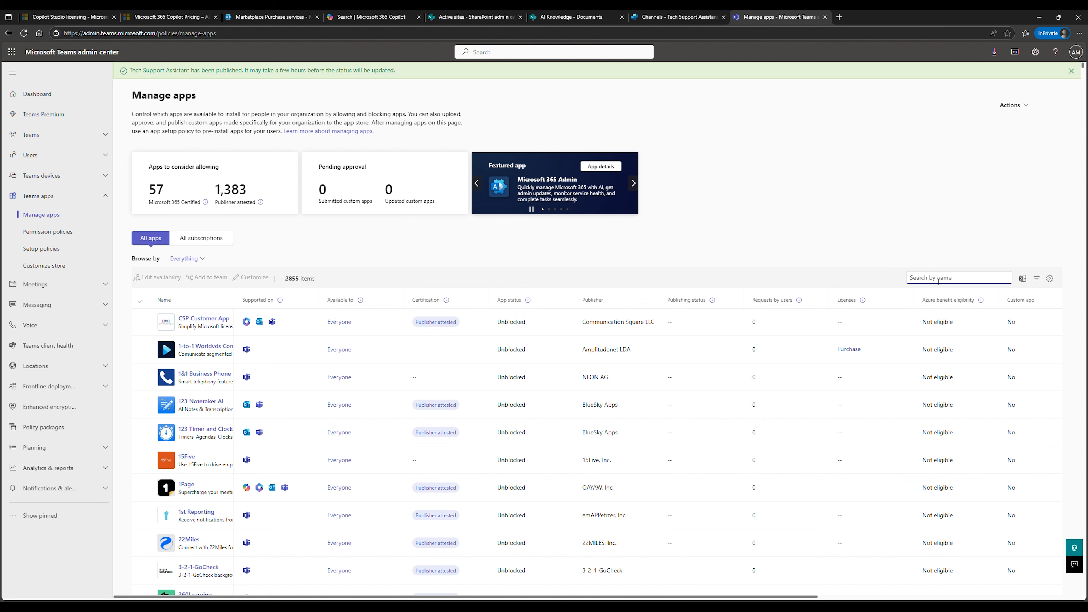
text(User)
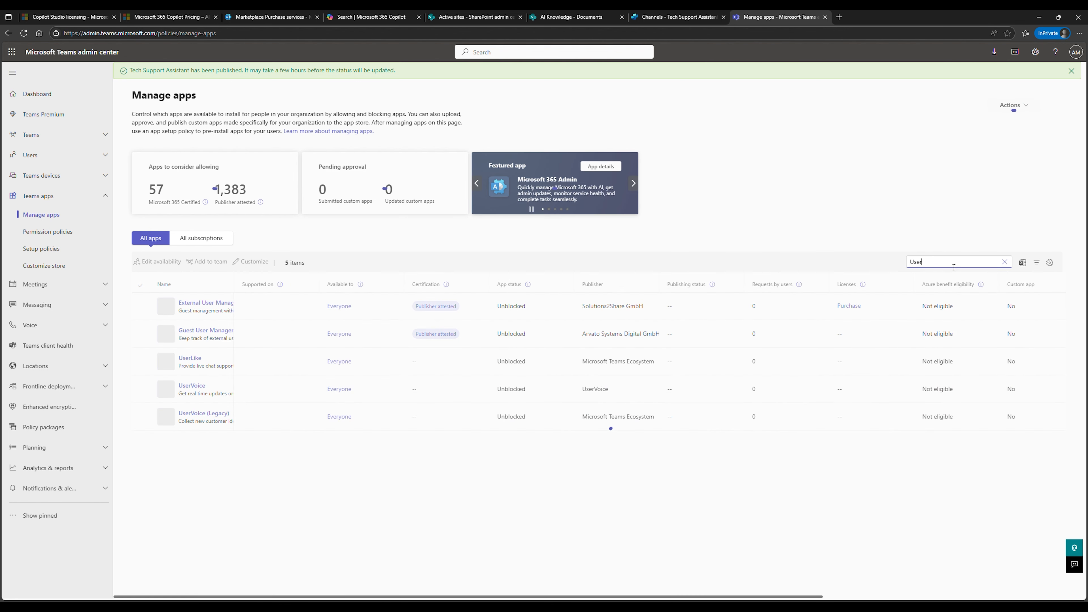
key(ctrl+a)
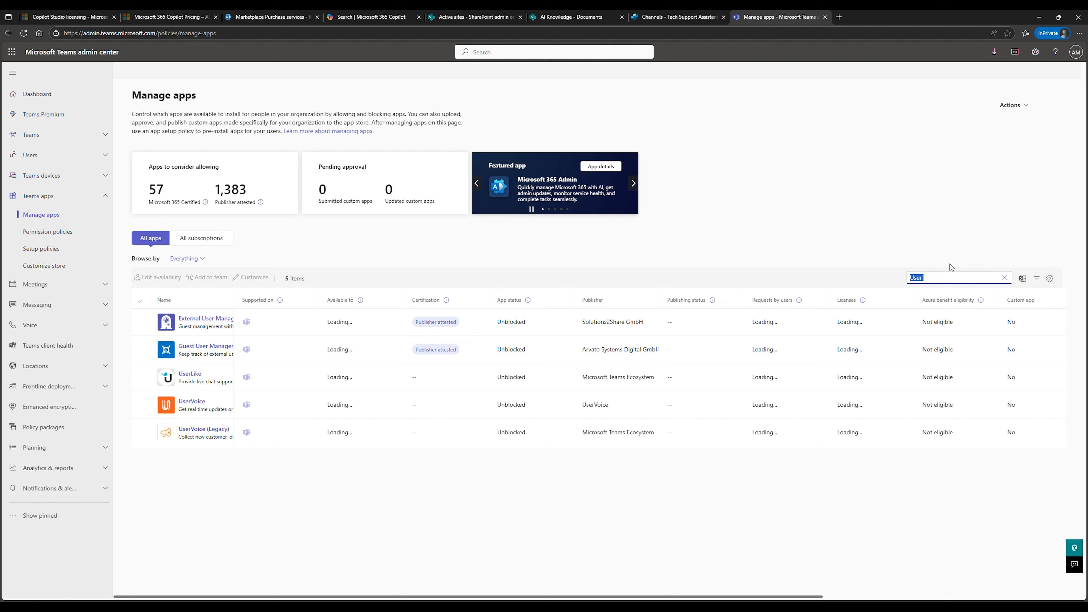
key(BackSpace)
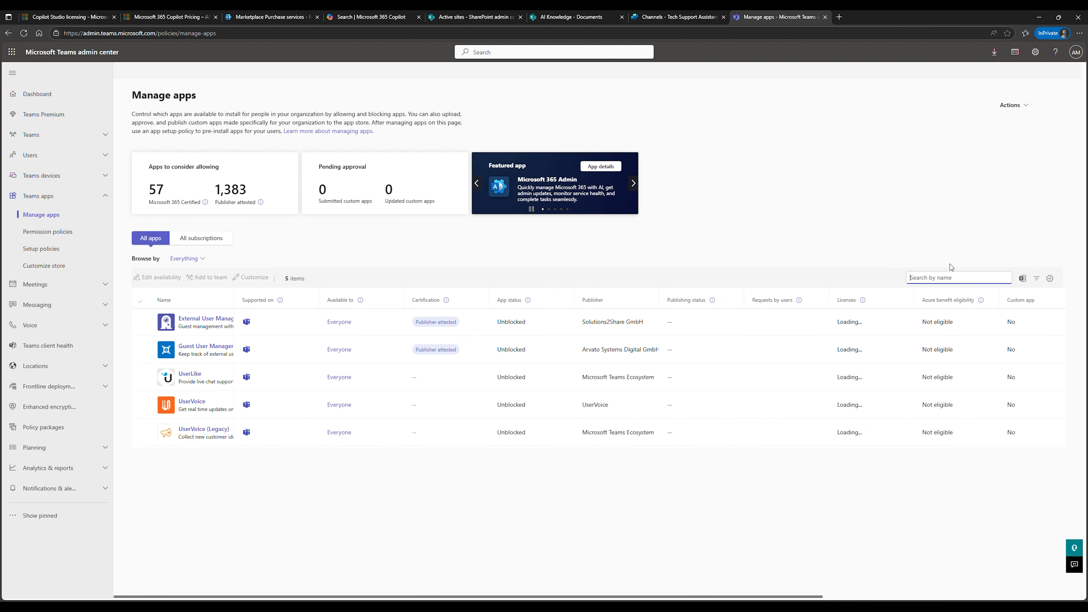
text(Tec)
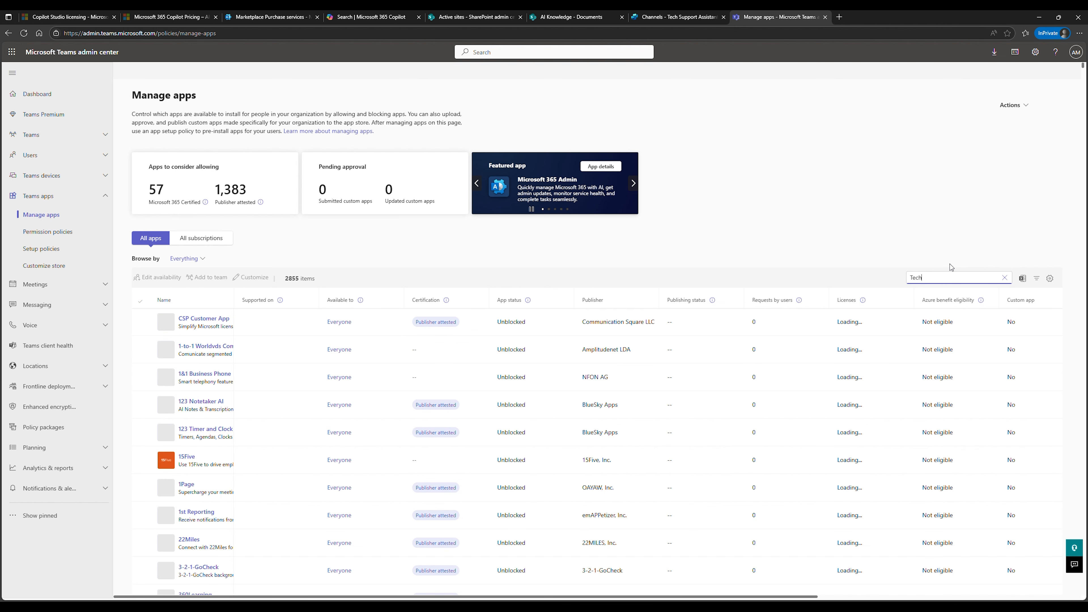
text(h)
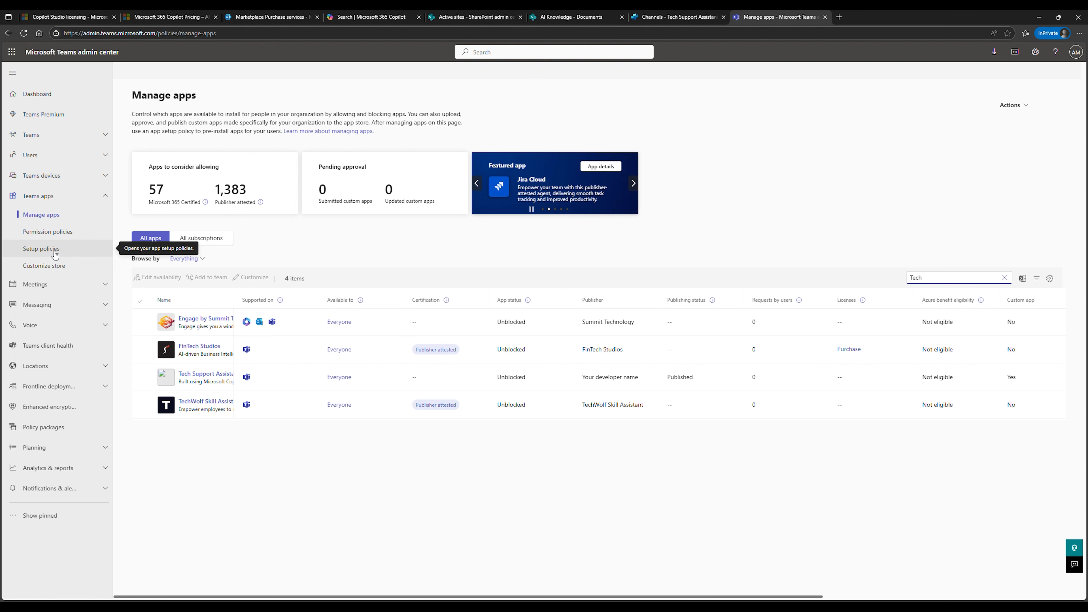
- Open the Global (Org-wide default) app setup policy and add Tech Support Assistant, found by searching "Tech", to its installed apps
click(58, 250)
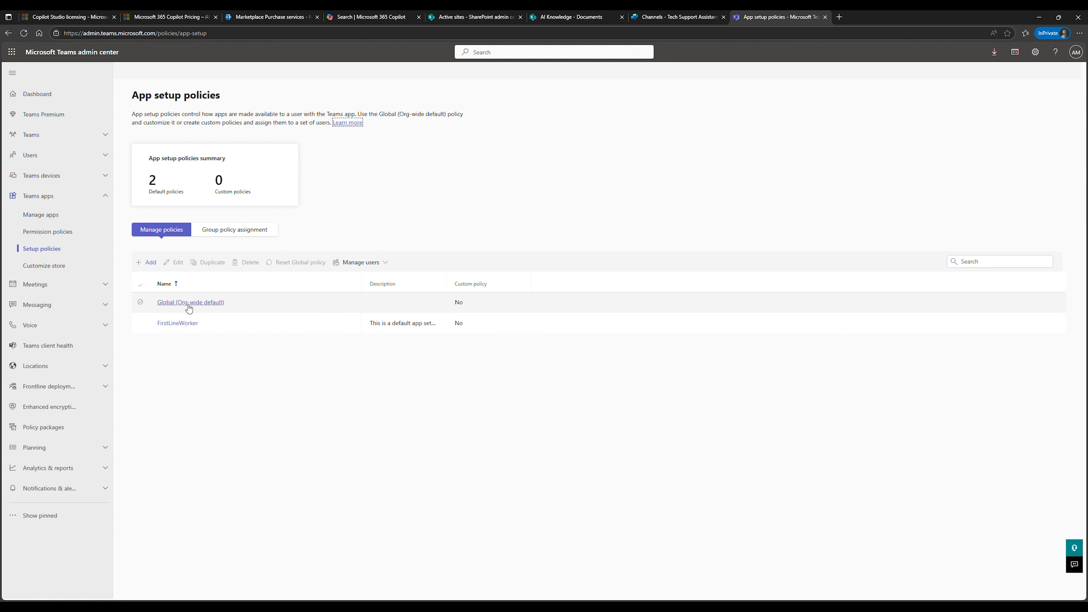
click(204, 303)
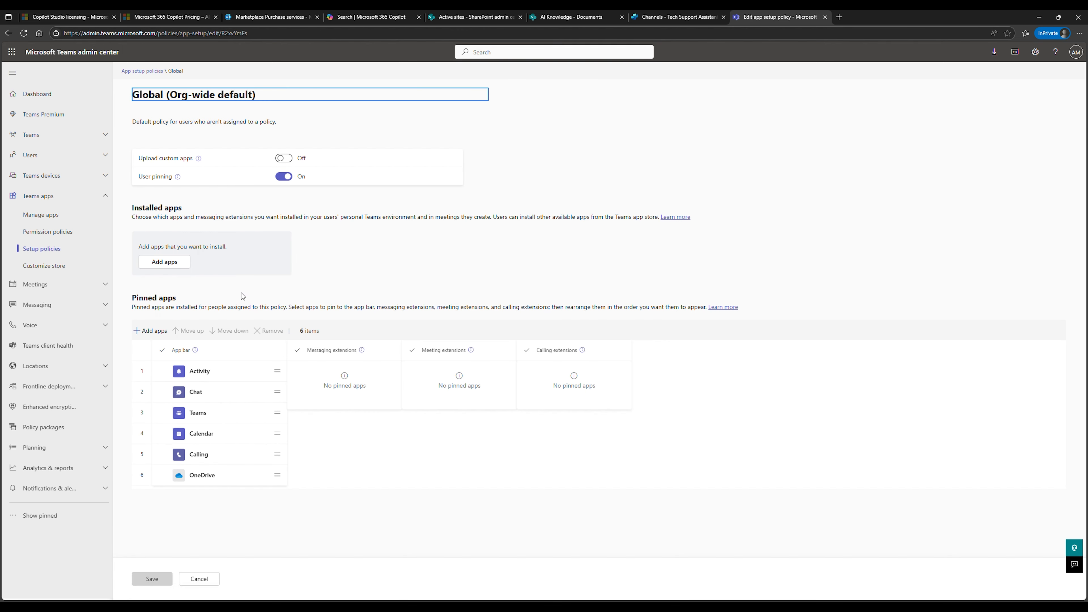
click(165, 262)
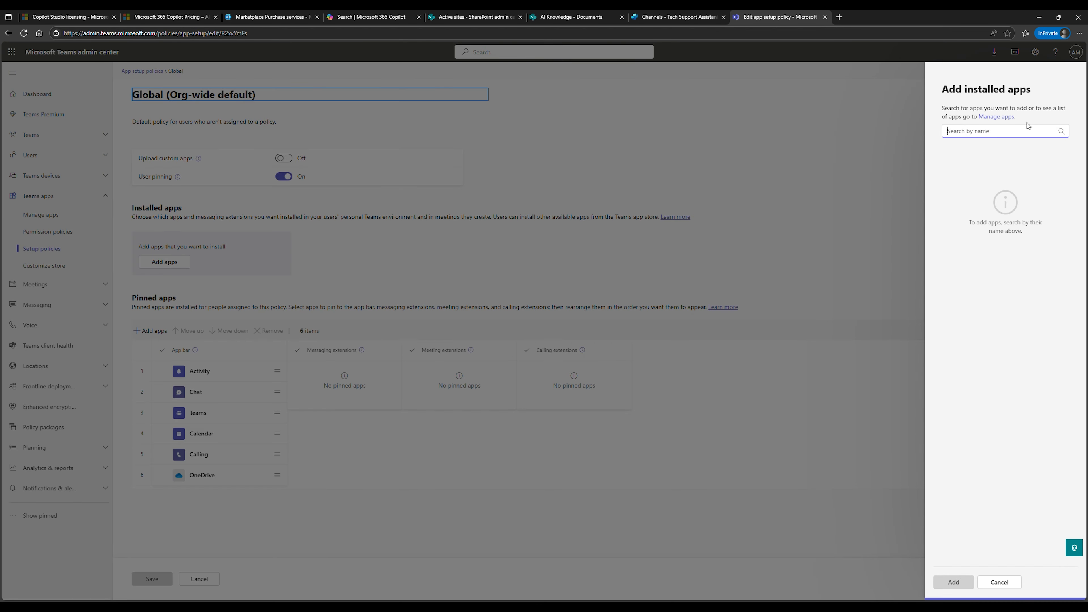
text(Tech)
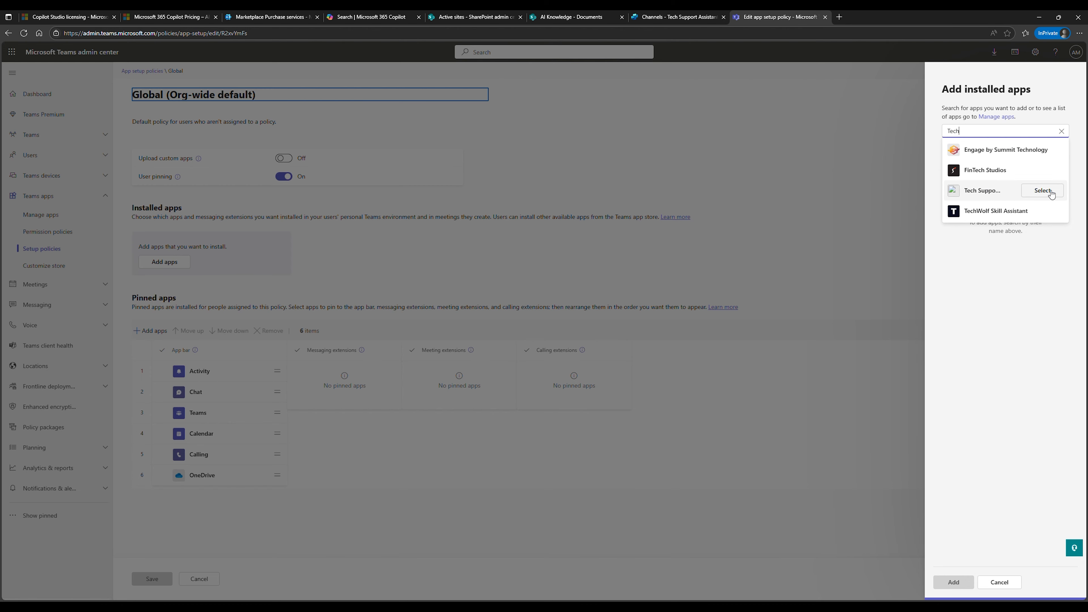
click(1052, 194)
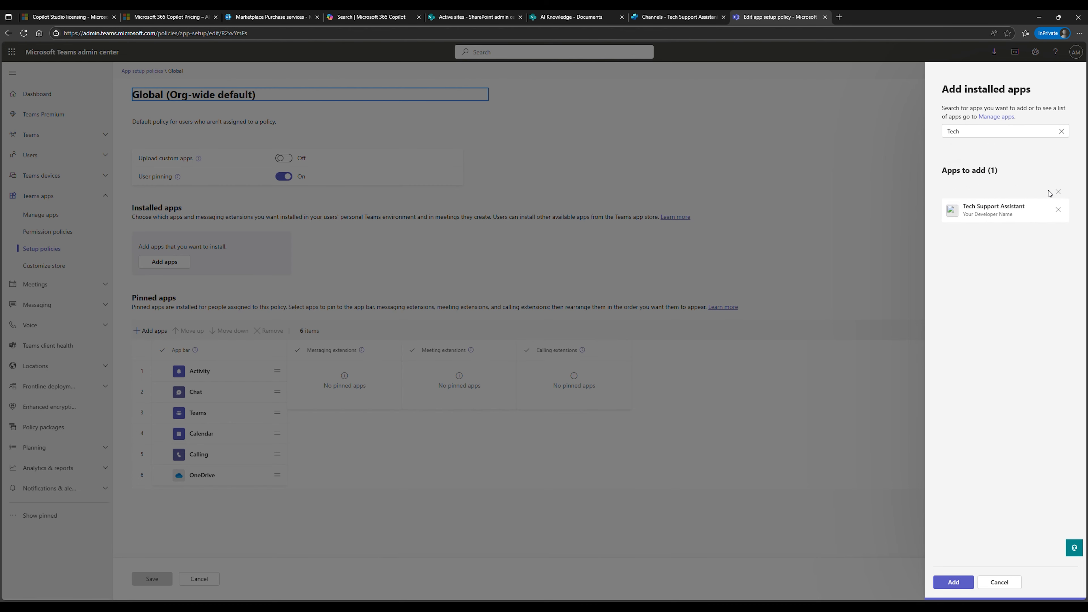
click(960, 582)
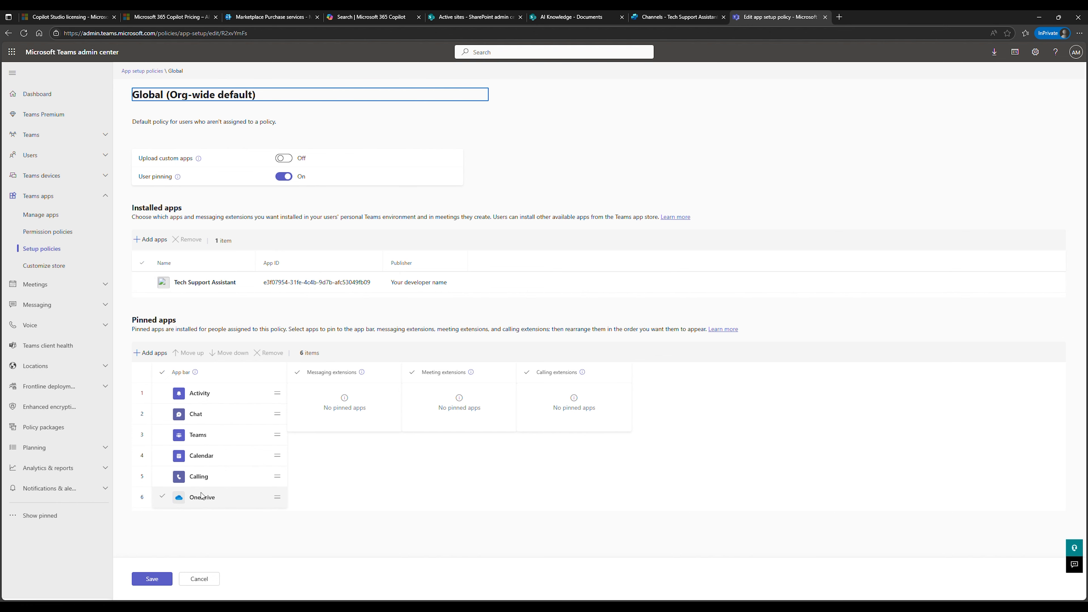
- Add Tech Support Assistant to the pinned apps of the Global (Org-wide default) policy, then save the policy and confirm the organization-wide changes
click(161, 352)
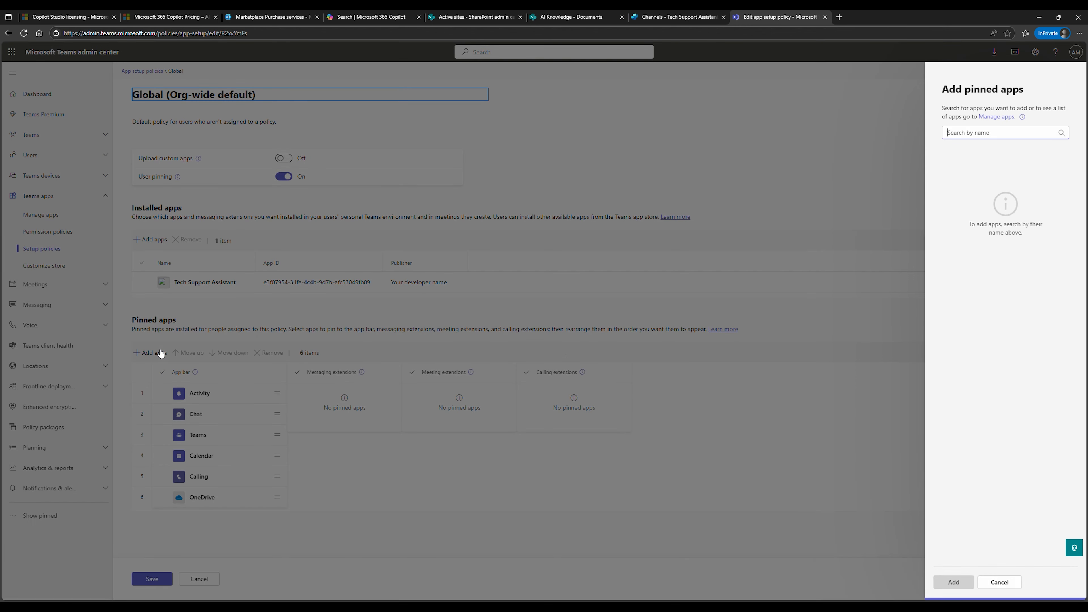
text(Tech)
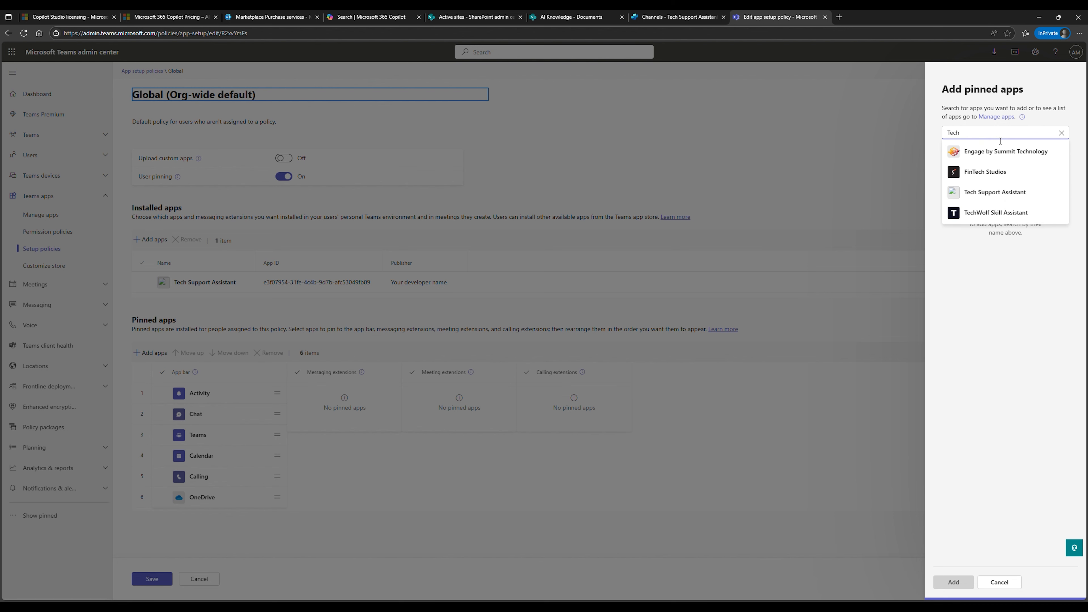
click(1044, 193)
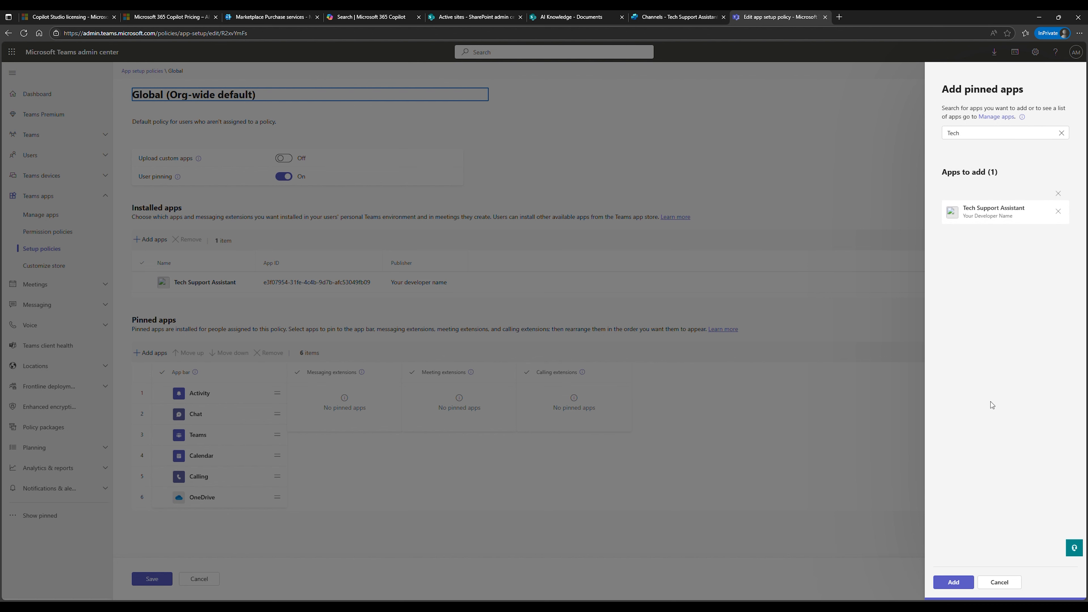
click(954, 582)
scroll(407, 510, down, 1)
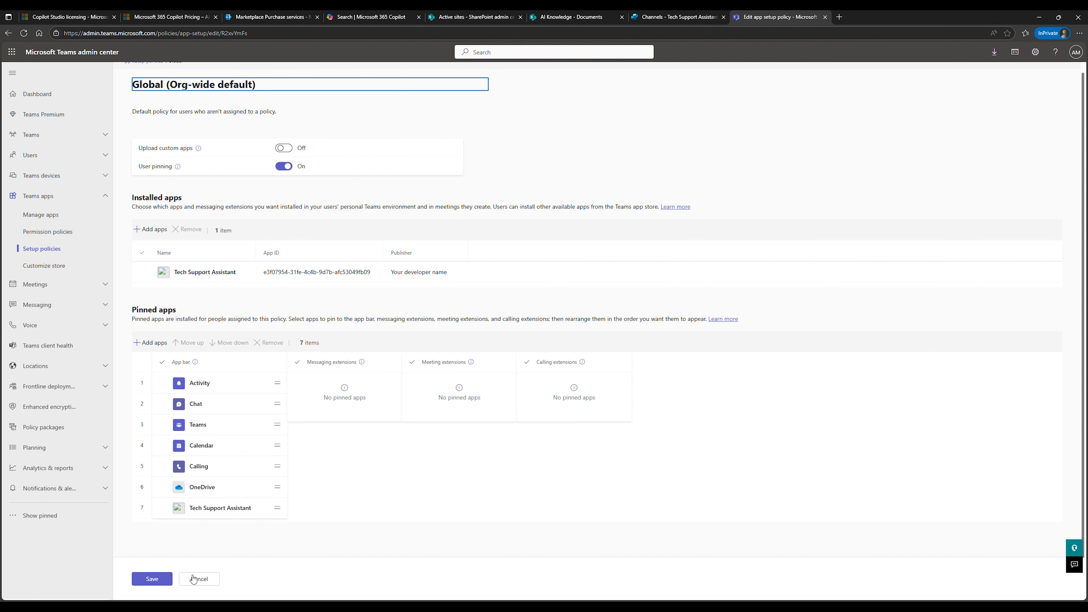
click(153, 579)
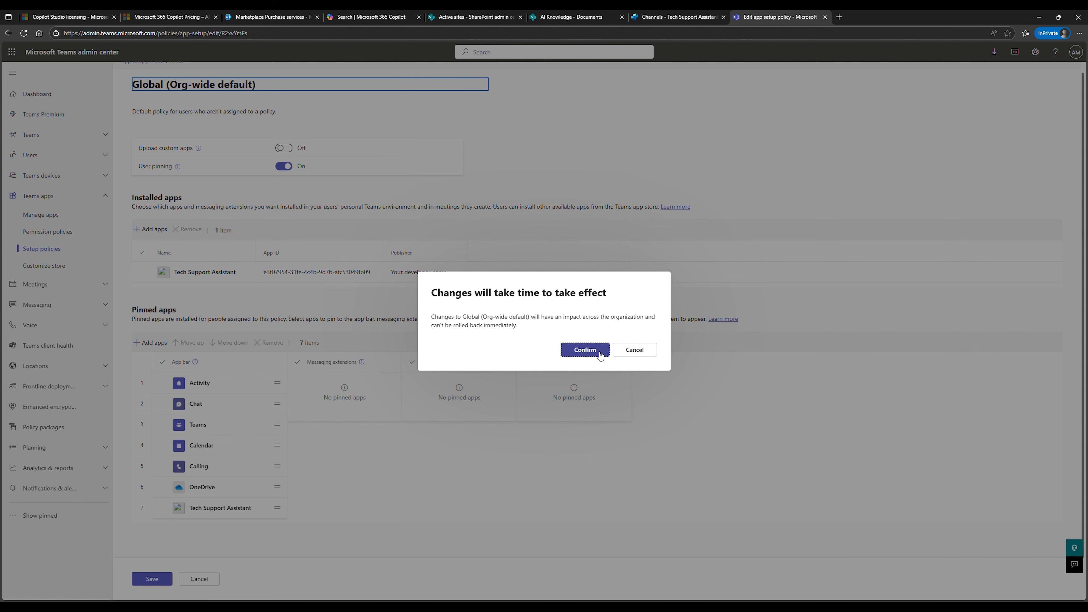
click(584, 350)
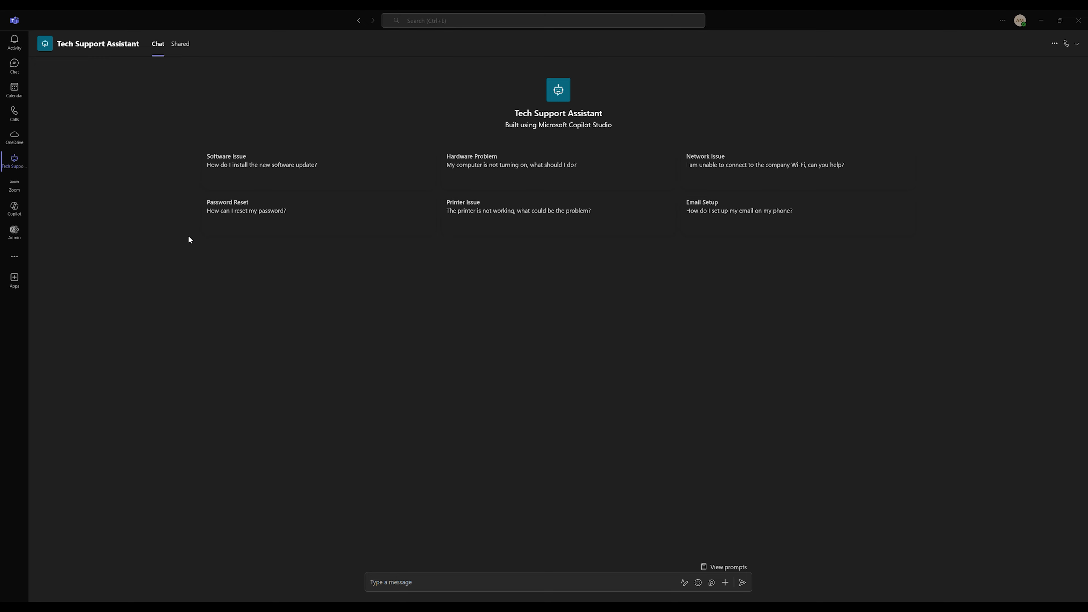
- In the Microsoft Teams app, ask Tech Support Assistant "How do I report a phishing email on Microsoft Outlook" and check the reply's cited source
click(453, 579)
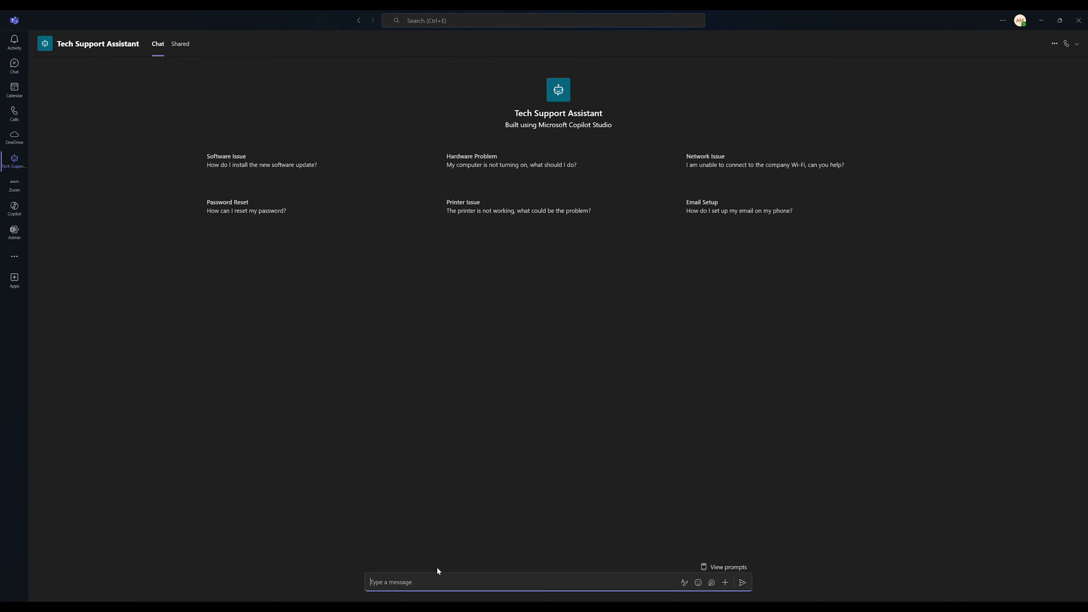
text(How do)
text(n Microsoft Outlook)
key(Return)
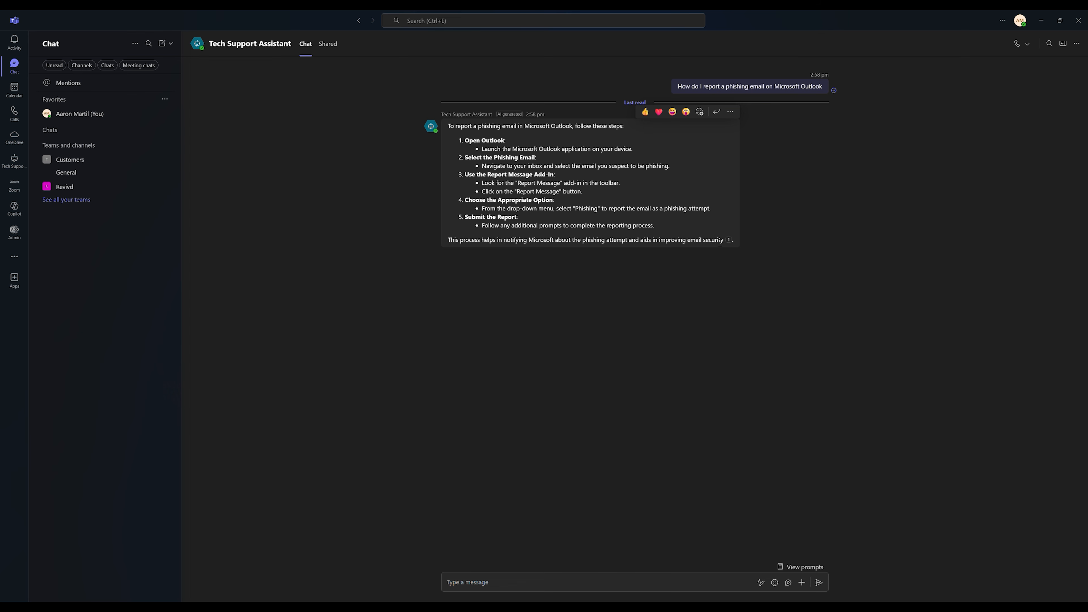
mouse_move(729, 241)
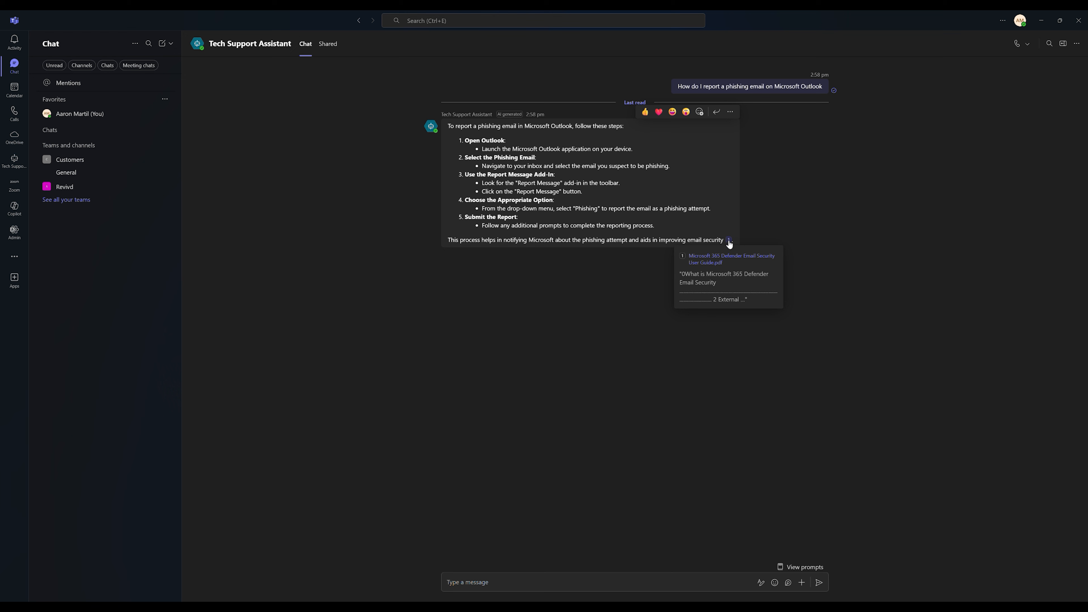